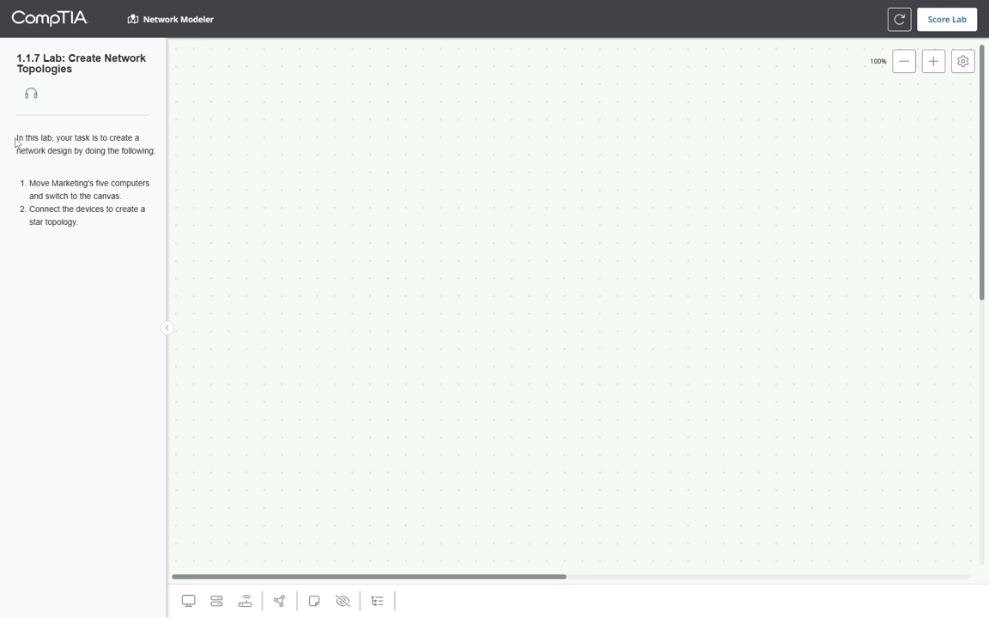
# Copy the lab's opening instruction sentence and the lab title to the simulation clipboard.
pyautogui.moveTo(17, 143); pyautogui.dragTo(153, 154)
pyautogui.hotkey('ctrl', 'c')
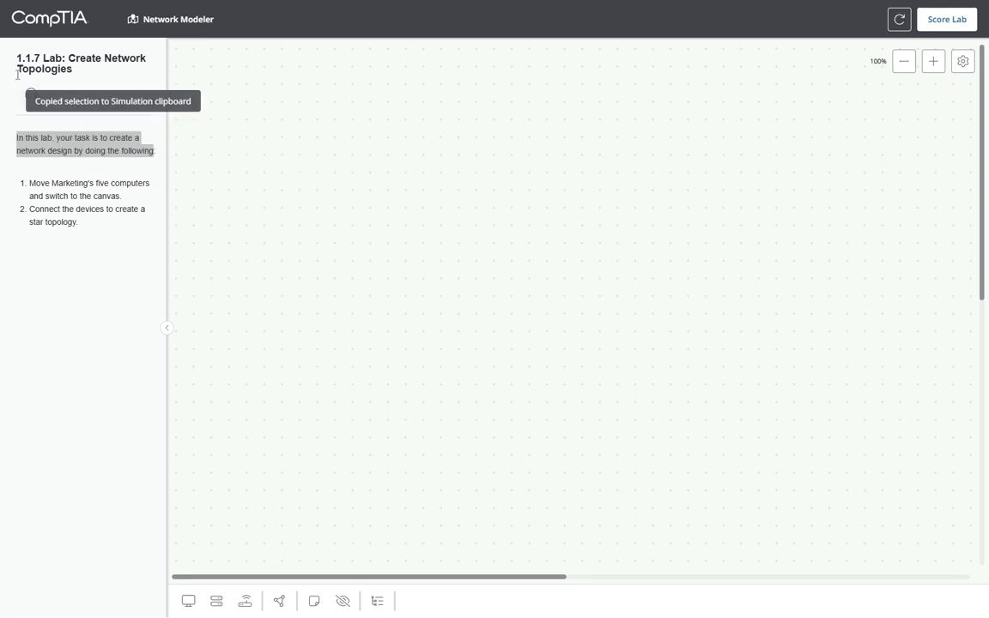
pyautogui.moveTo(17, 56); pyautogui.dragTo(82, 72)
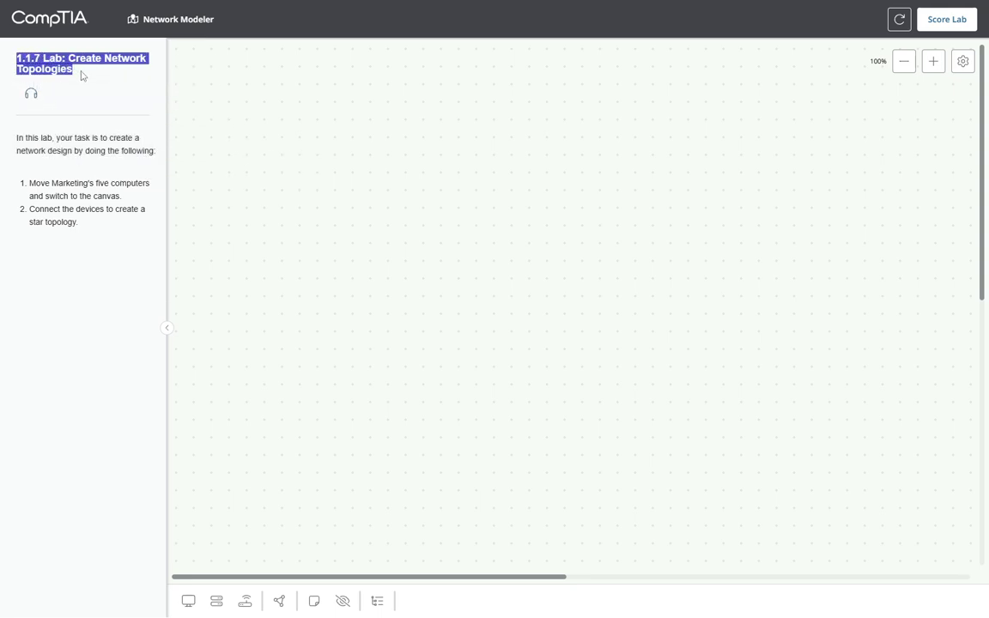
pyautogui.hotkey('ctrl', 'c')
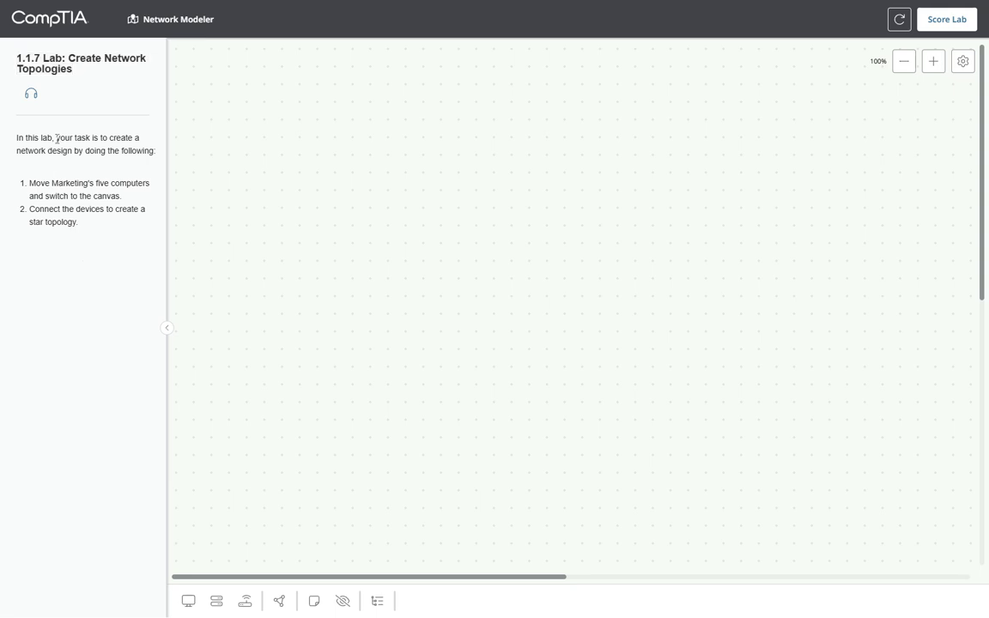
# Select the first task about moving Marketing's five computers and switch to the canvas.
pyautogui.moveTo(56, 137); pyautogui.dragTo(151, 175)
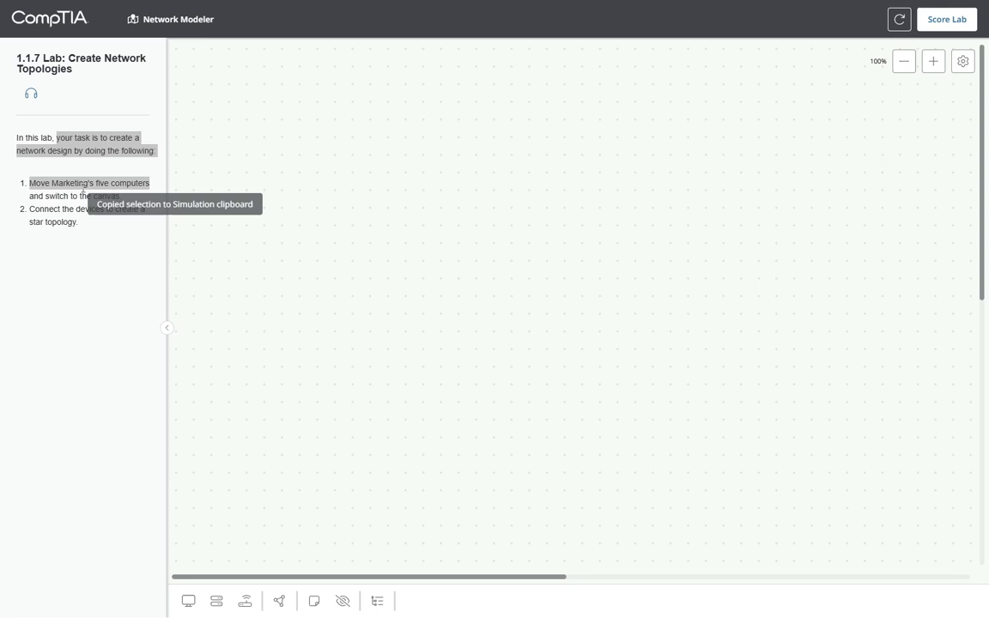
pyautogui.click(36, 186)
pyautogui.moveTo(32, 184); pyautogui.dragTo(144, 199)
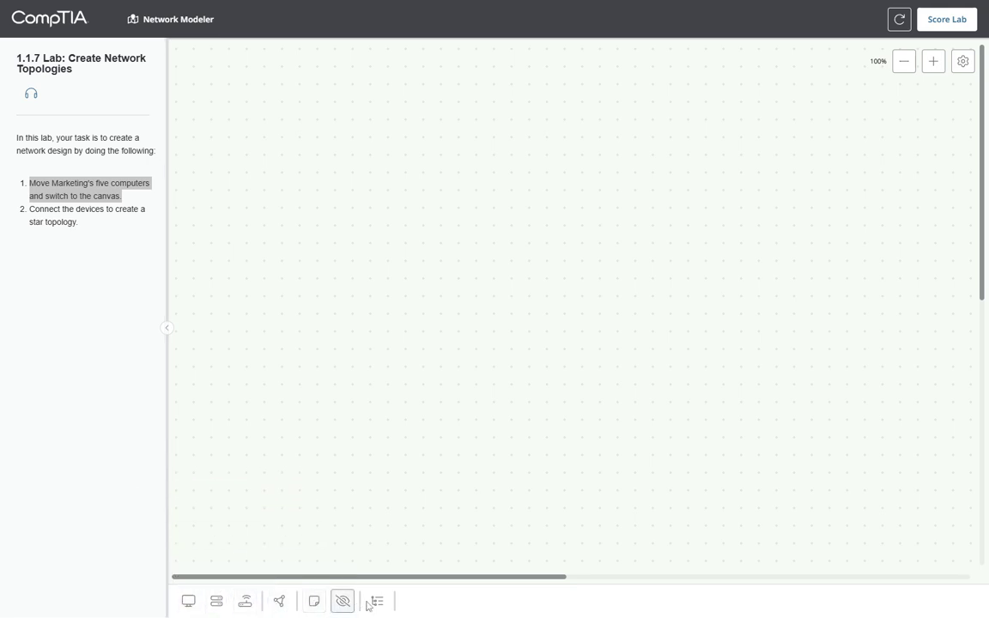
# Browse the Computers, Switches and Routers palettes to see the devices available to place.
pyautogui.click(189, 601)
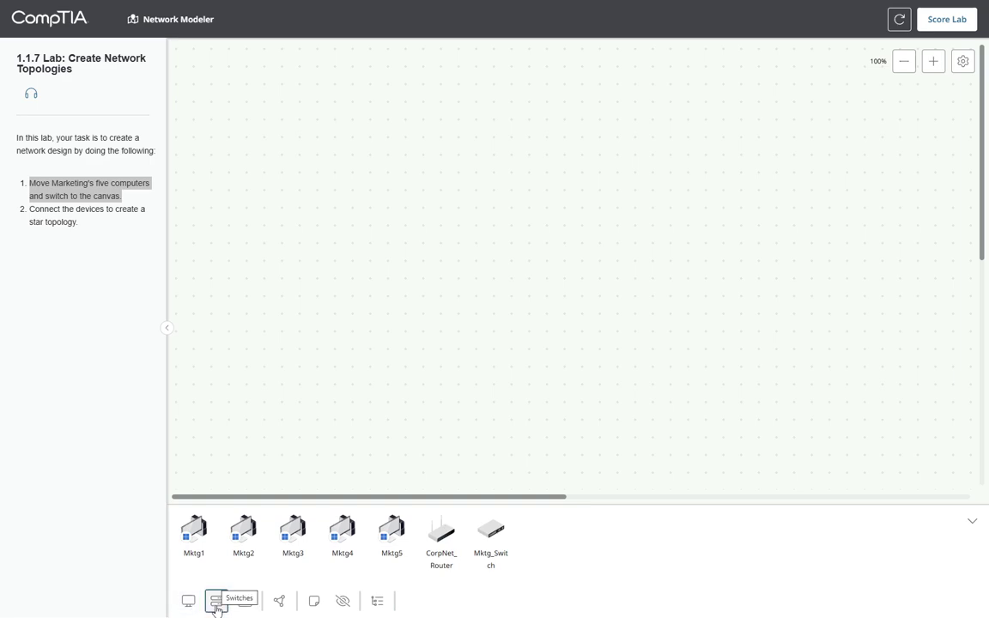
pyautogui.click(216, 605)
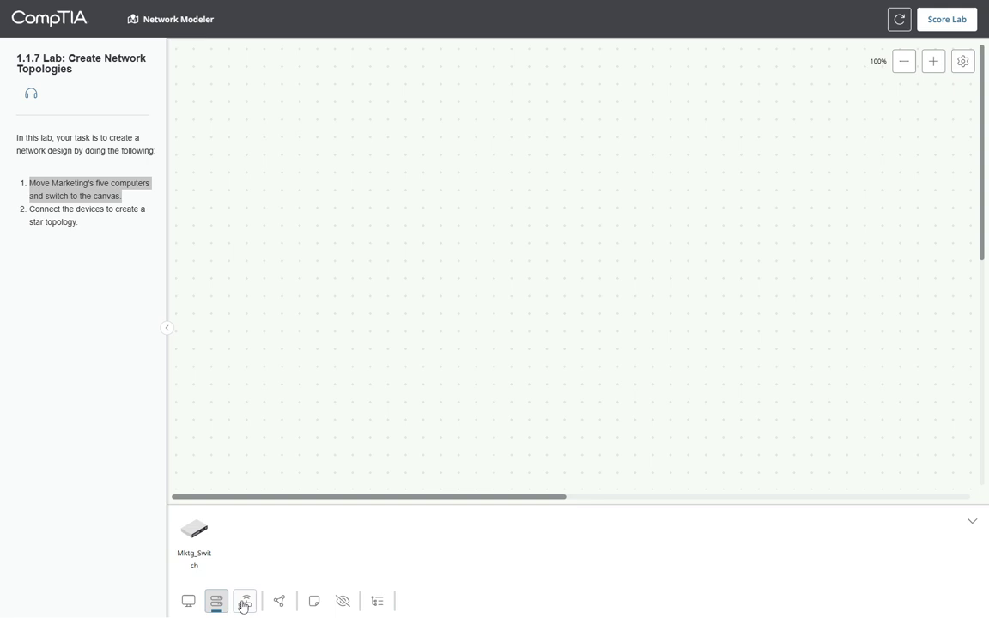
pyautogui.click(245, 605)
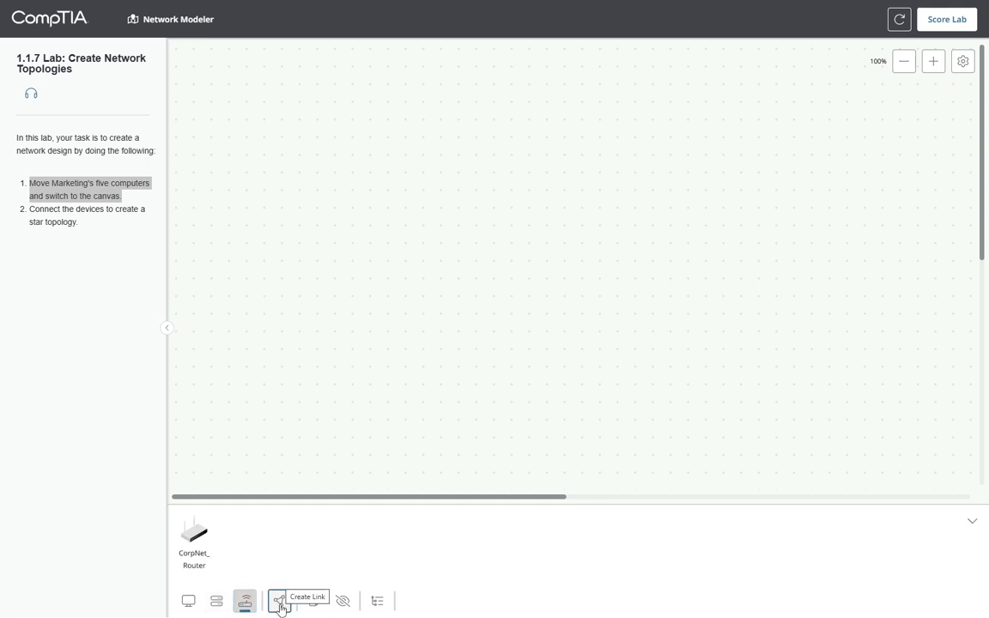
# Start a new link, hide canvas notes, and open then close the Network Map.
pyautogui.click(279, 603)
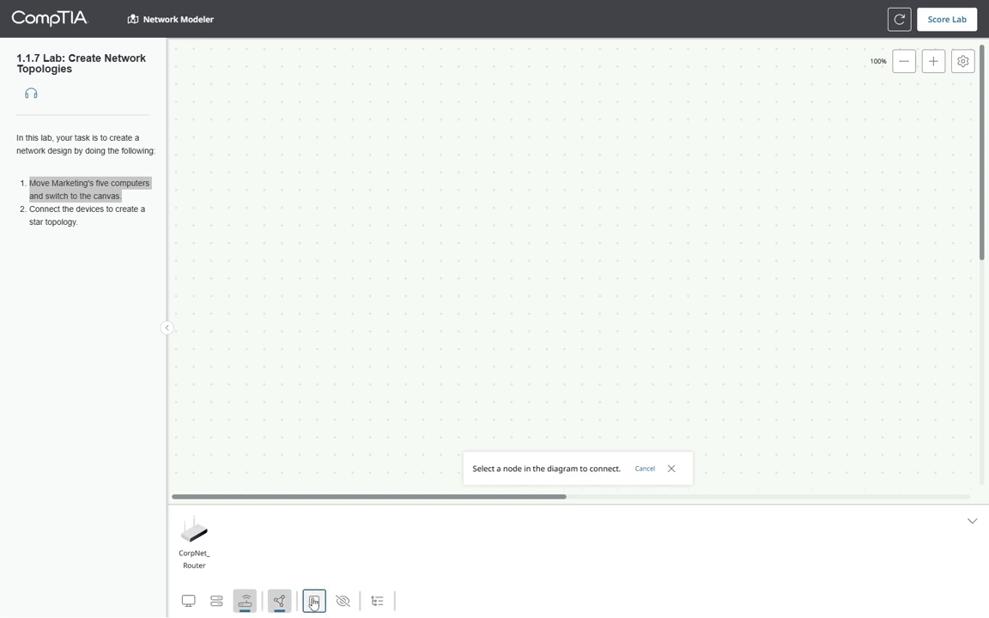
pyautogui.click(343, 610)
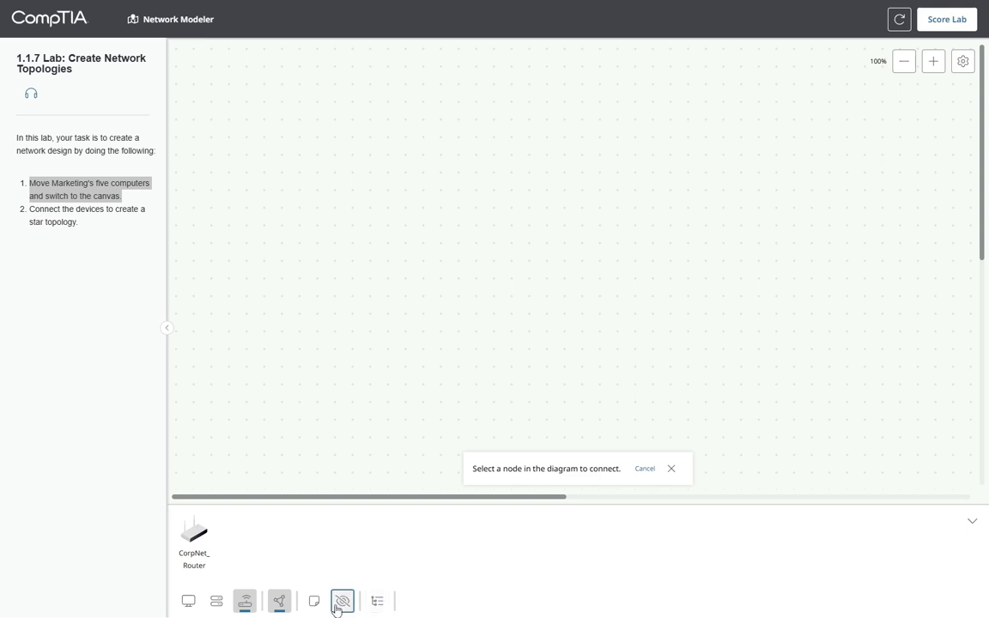
pyautogui.click(380, 606)
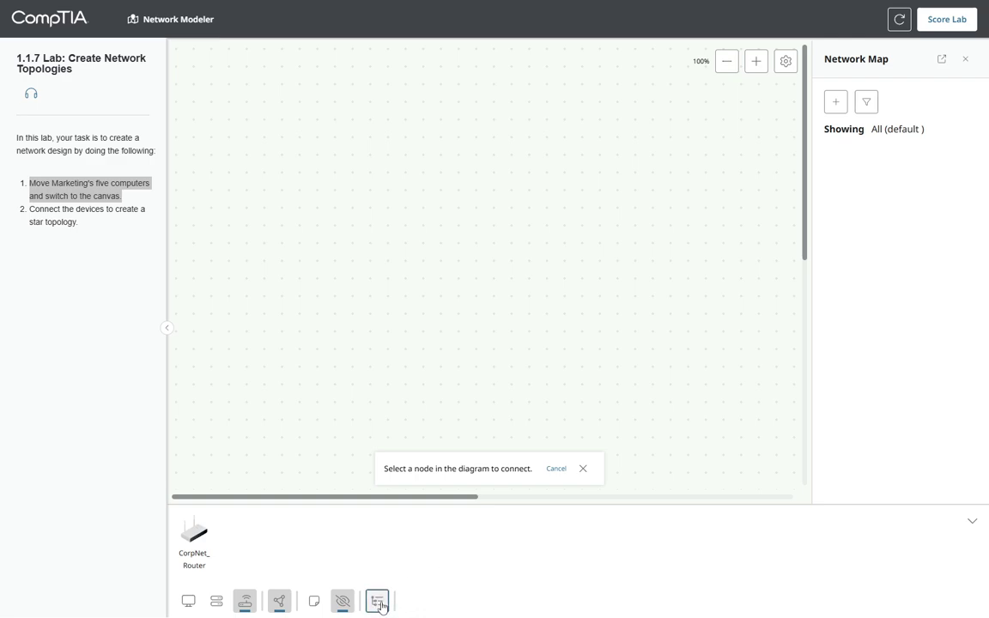
pyautogui.click(381, 605)
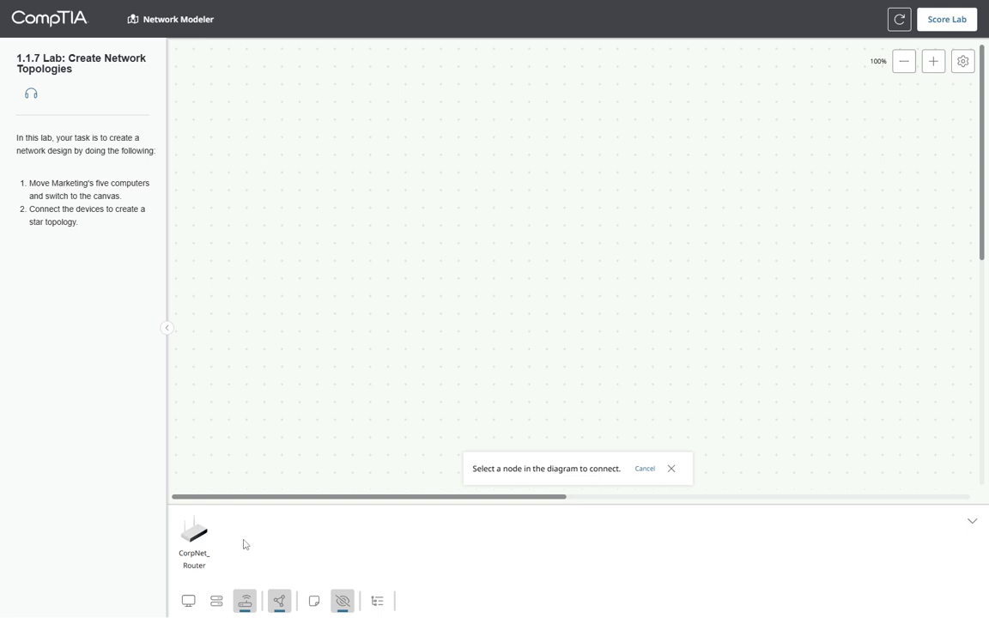
# Place Mktg1, Mktg2, Mktg4 and Mktg5 on the canvas from the Computers palette.
pyautogui.click(188, 602)
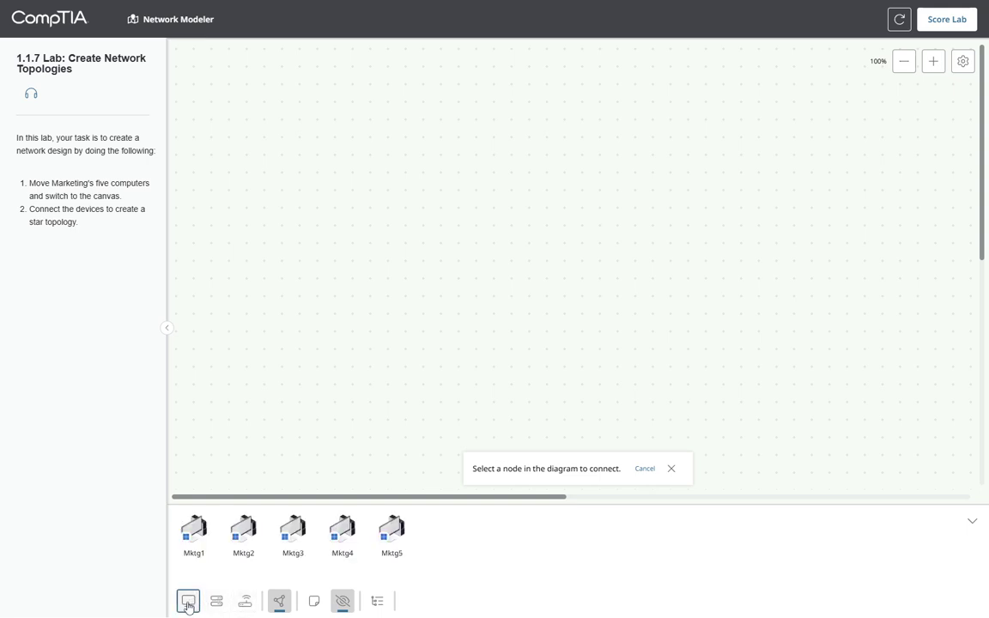
pyautogui.click(197, 533)
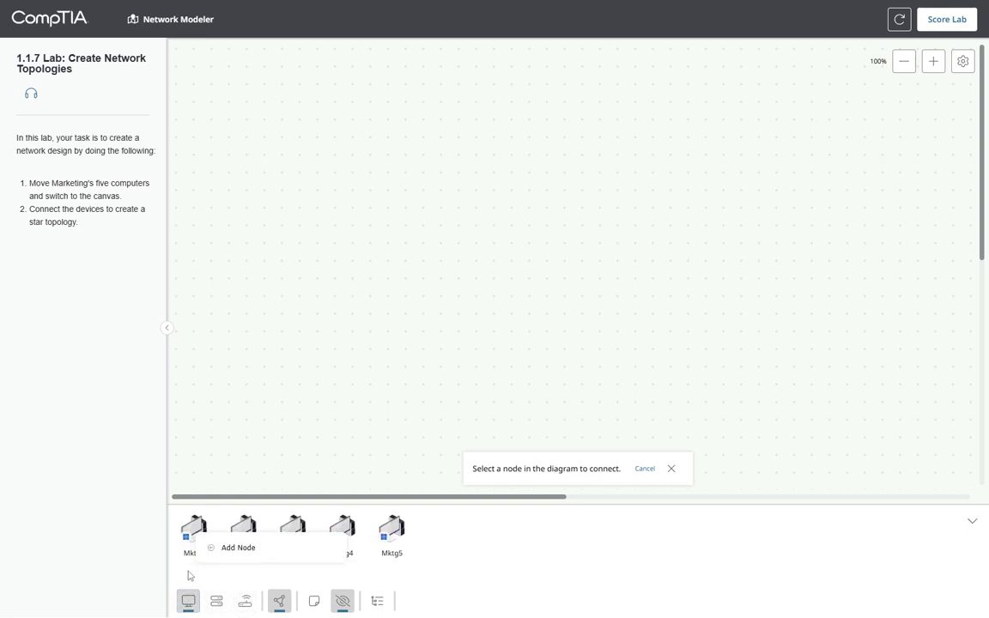
pyautogui.moveTo(193, 528); pyautogui.dragTo(365, 219)
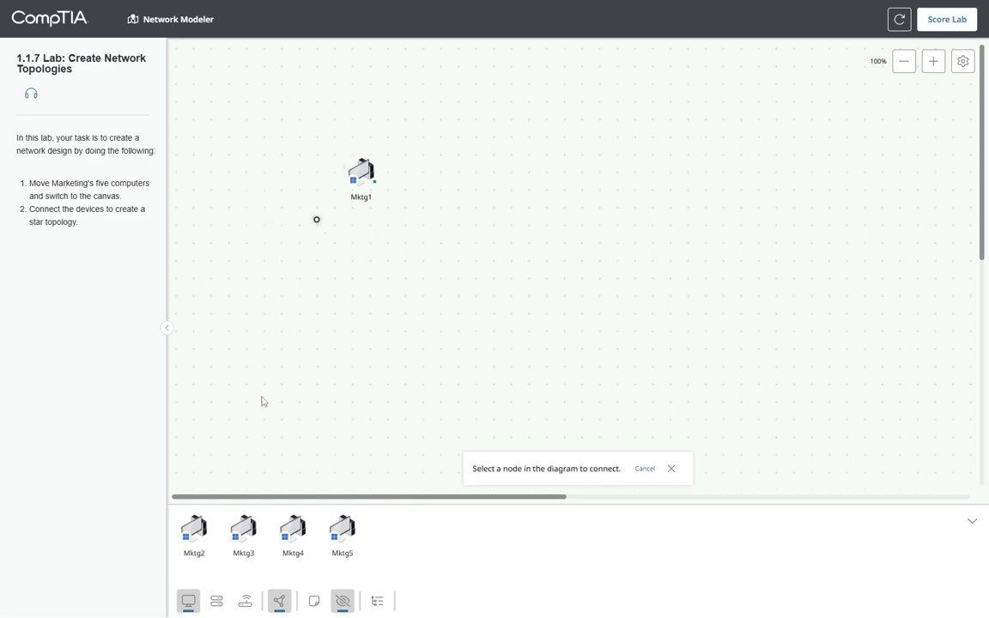
pyautogui.moveTo(194, 528); pyautogui.dragTo(590, 320)
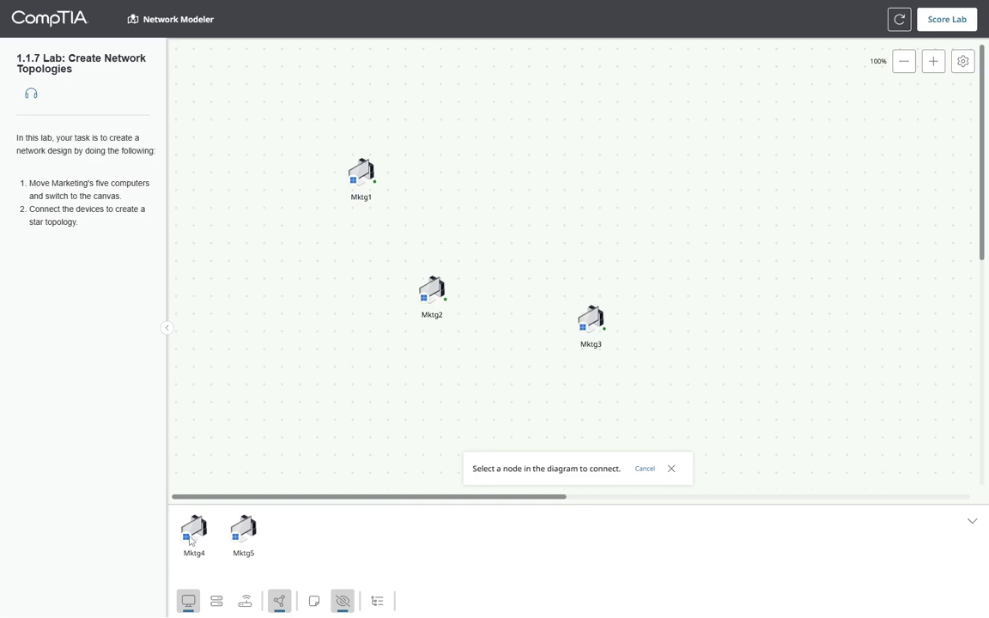
pyautogui.moveTo(191, 539); pyautogui.dragTo(750, 288)
pyautogui.moveTo(194, 530); pyautogui.dragTo(789, 174)
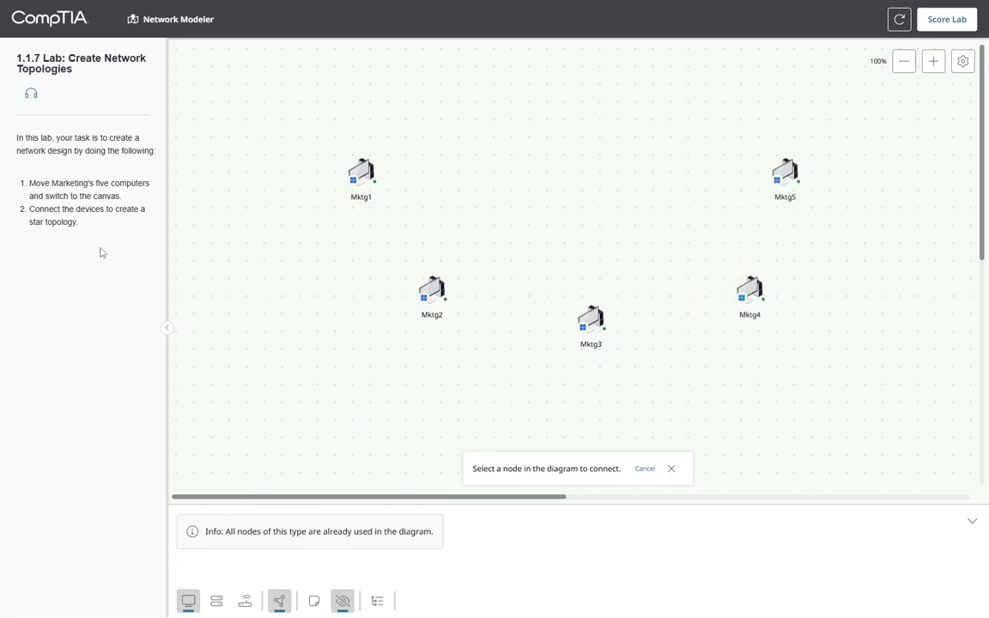
# Place Mktg_Switch at the top centre and select the second task about star topology.
pyautogui.click(216, 605)
pyautogui.moveTo(194, 533); pyautogui.dragTo(589, 146)
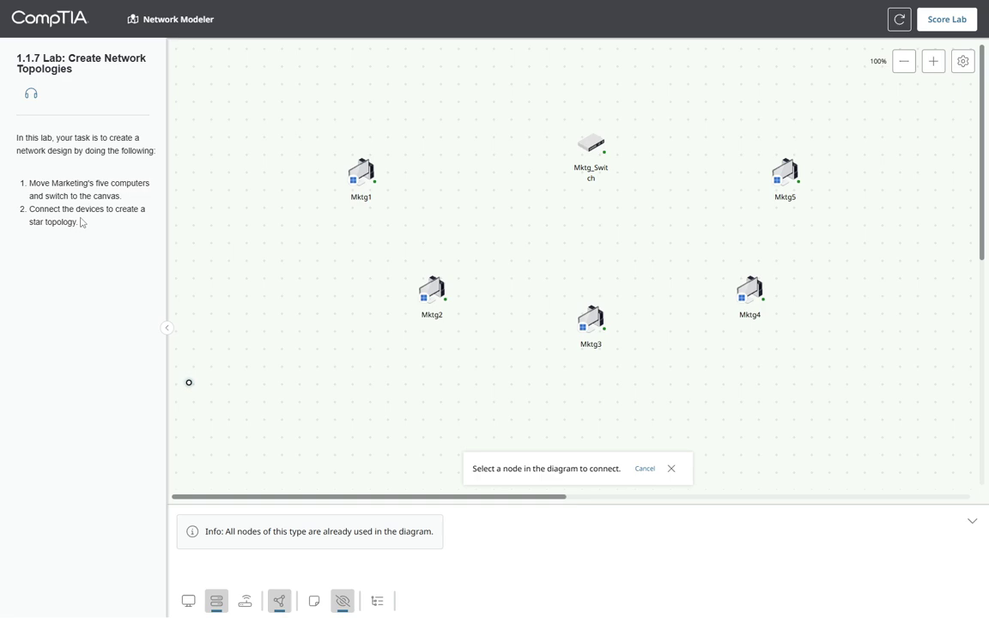
pyautogui.moveTo(30, 209); pyautogui.dragTo(83, 229)
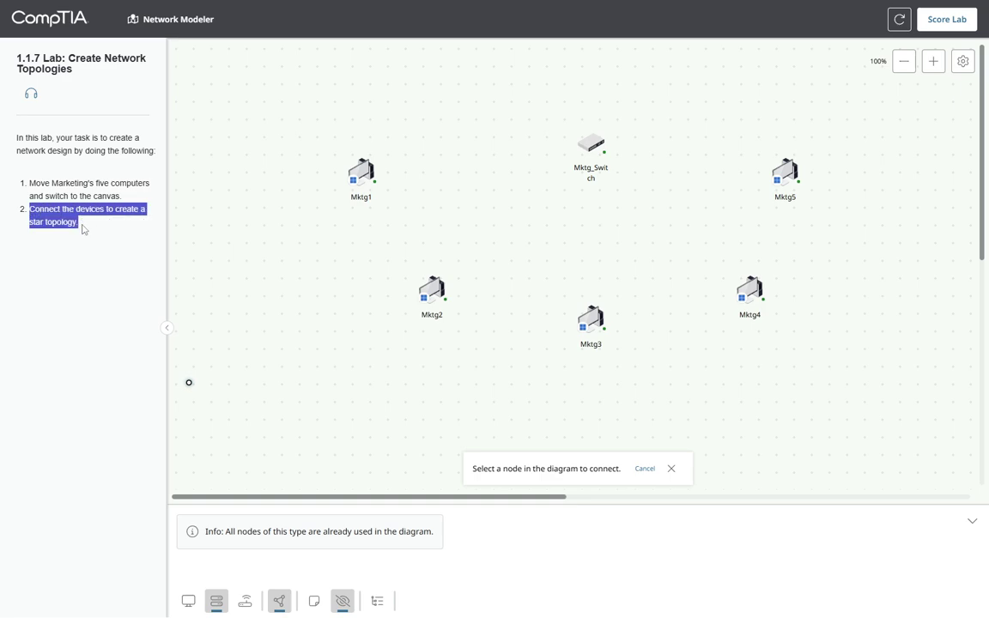
# Copy task 2, dismiss the duplicate connect prompts, and start a link from Mktg_Switch.
pyautogui.hotkey('ctrl', 'c')
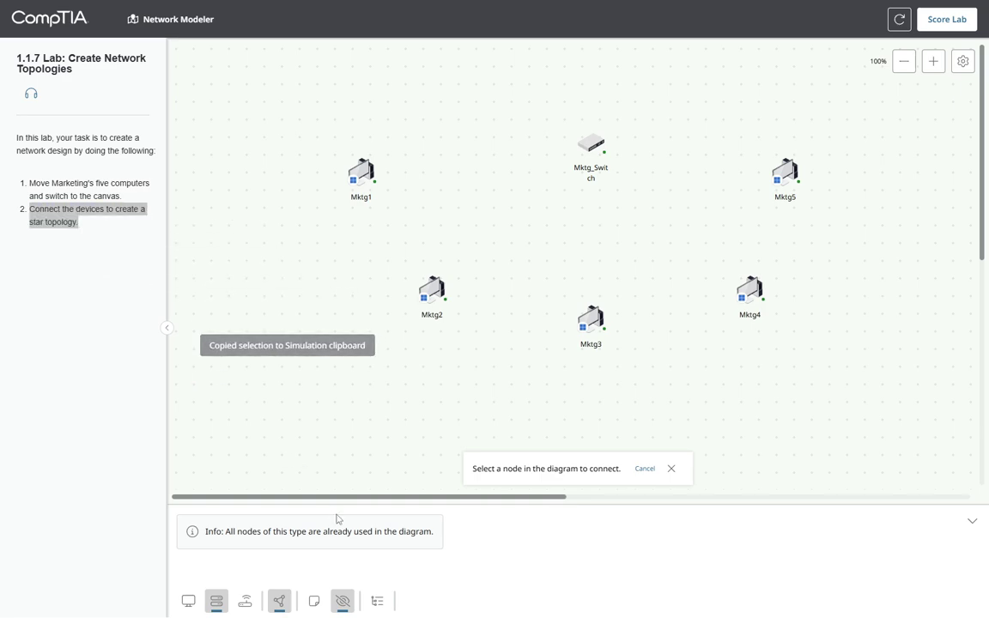
pyautogui.click(279, 600)
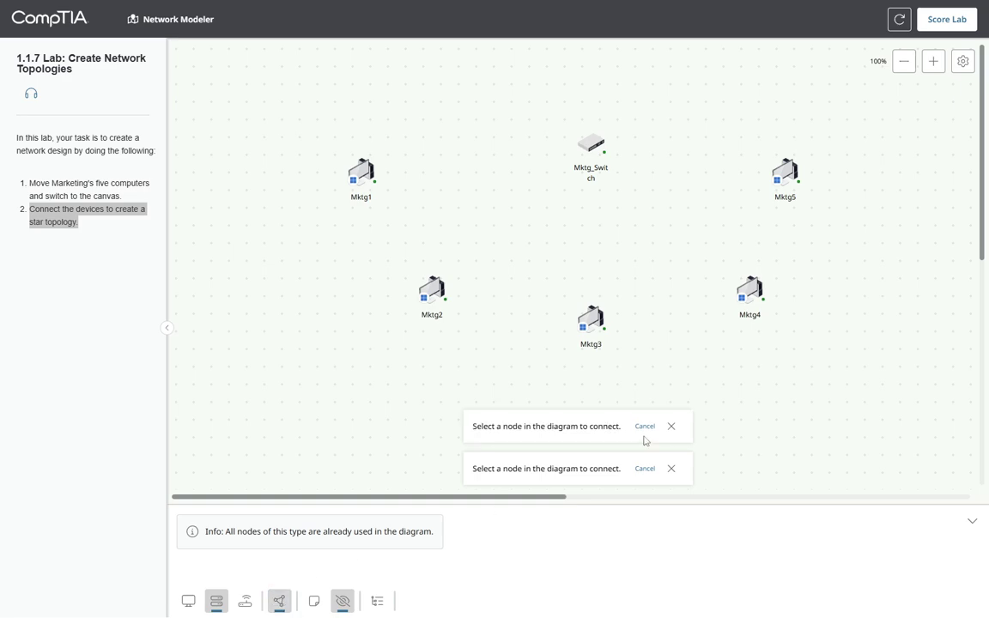
pyautogui.click(672, 426)
pyautogui.click(672, 468)
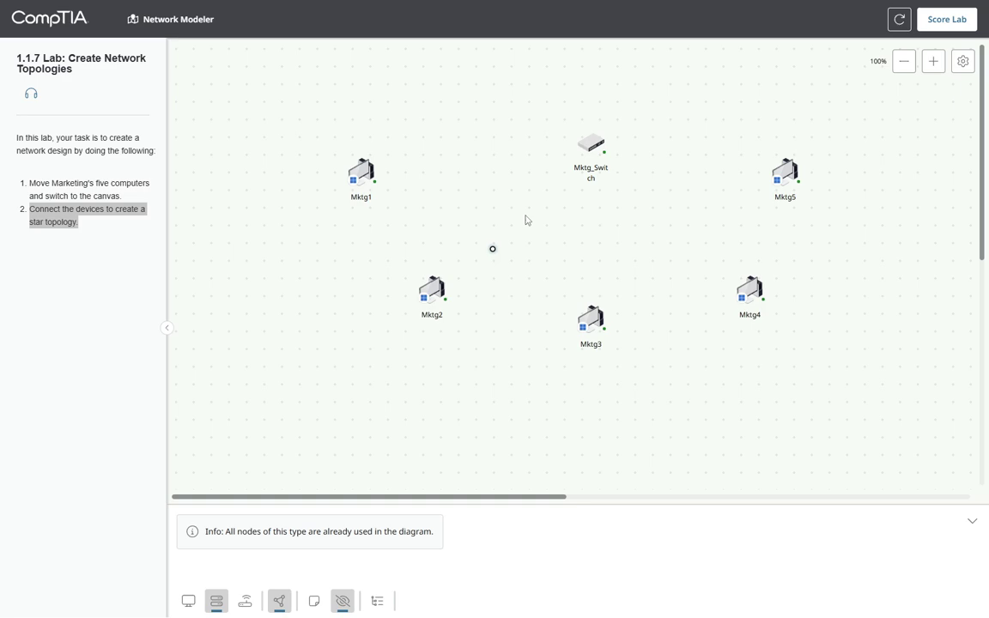
pyautogui.click(592, 147)
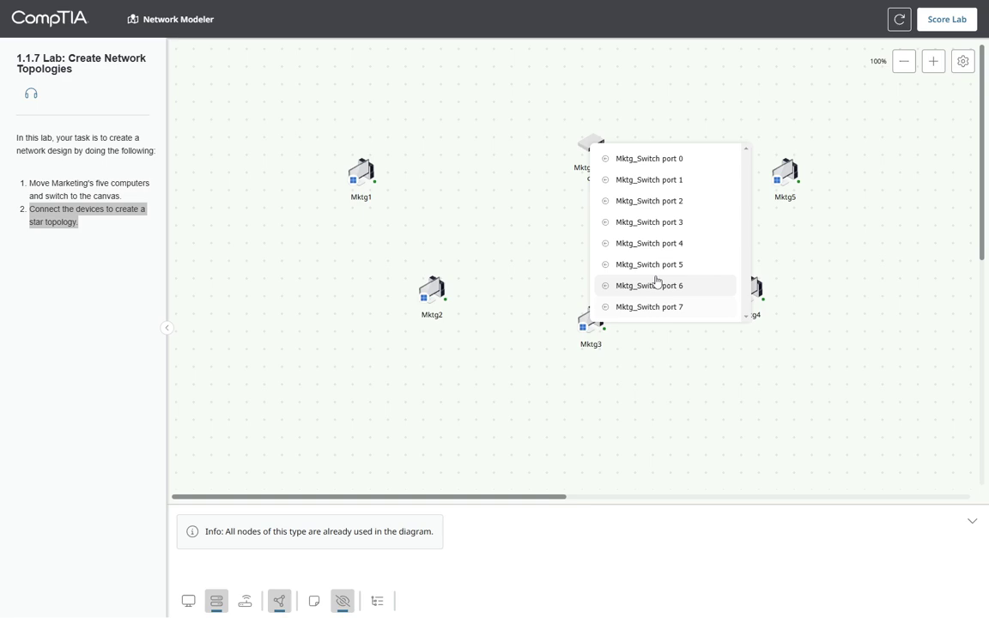
# Cable Mktg1 and Mktg2 over Ethernet to Mktg_Switch ports 1 and 2.
pyautogui.click(641, 179)
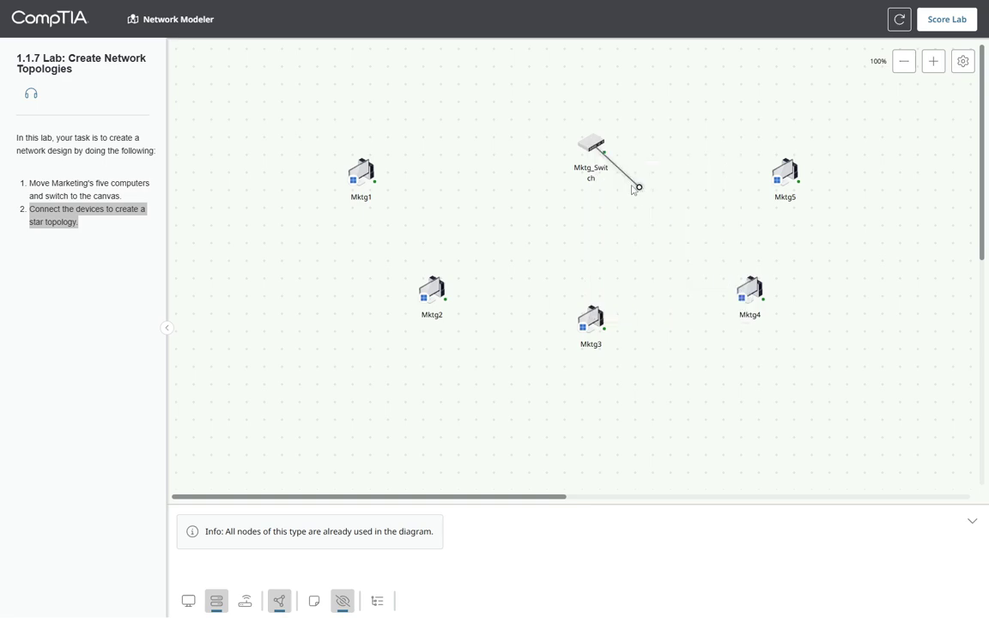
pyautogui.click(369, 172)
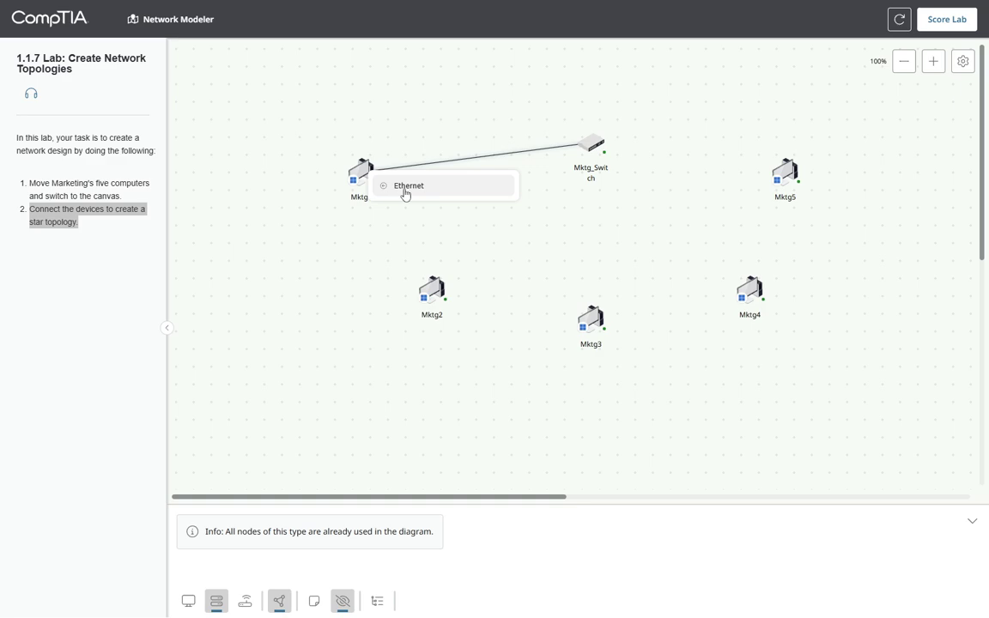
pyautogui.click(405, 194)
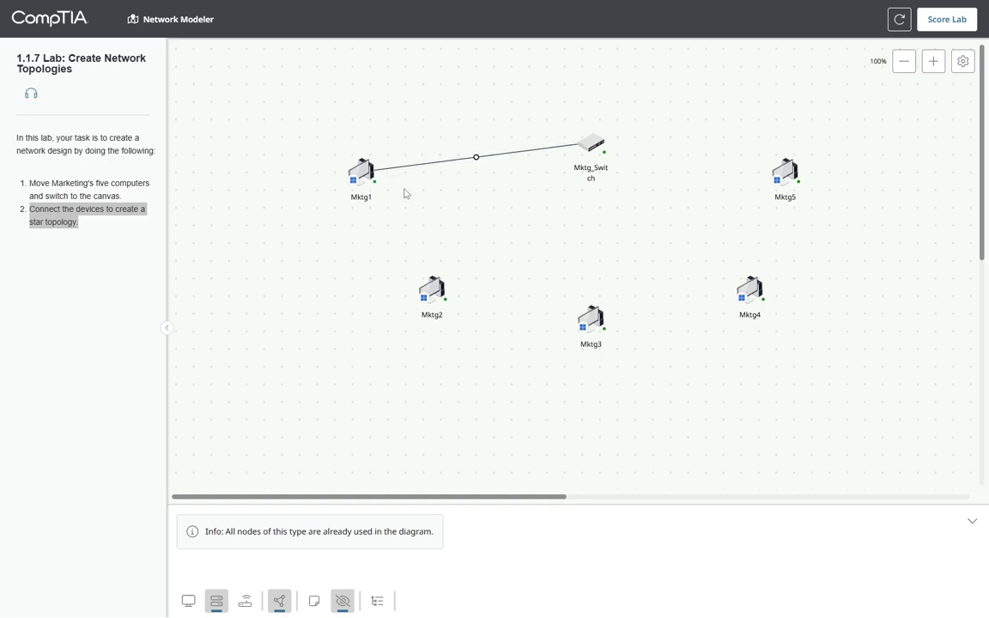
pyautogui.click(593, 146)
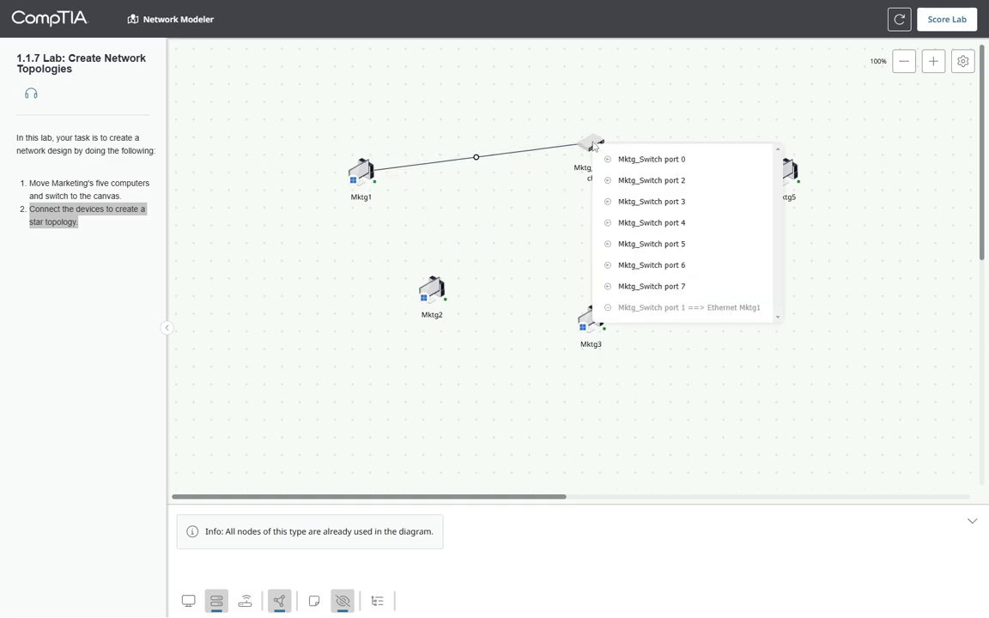
pyautogui.click(651, 182)
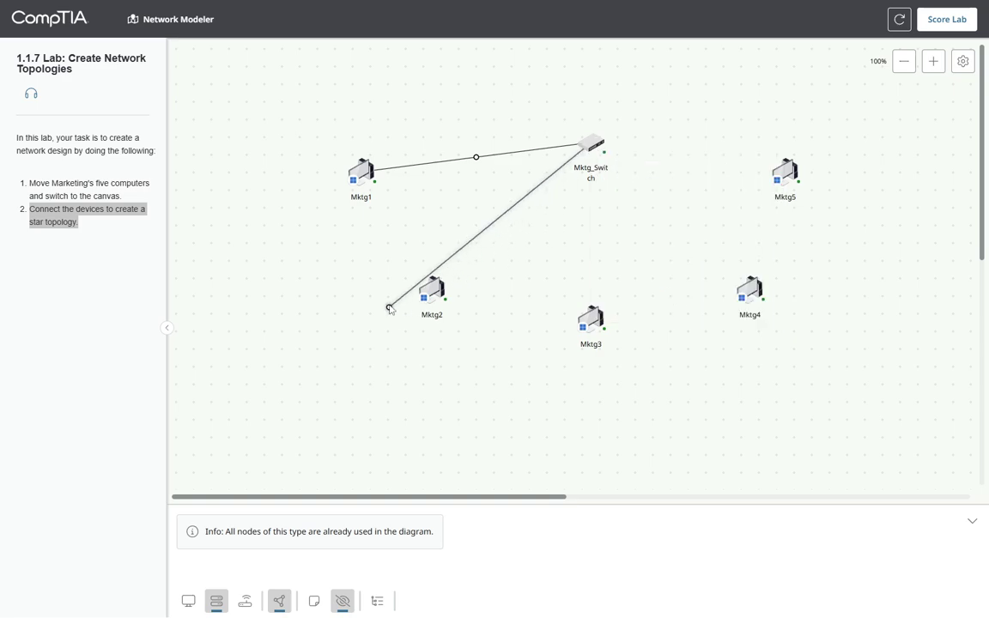
pyautogui.click(432, 288)
pyautogui.click(468, 304)
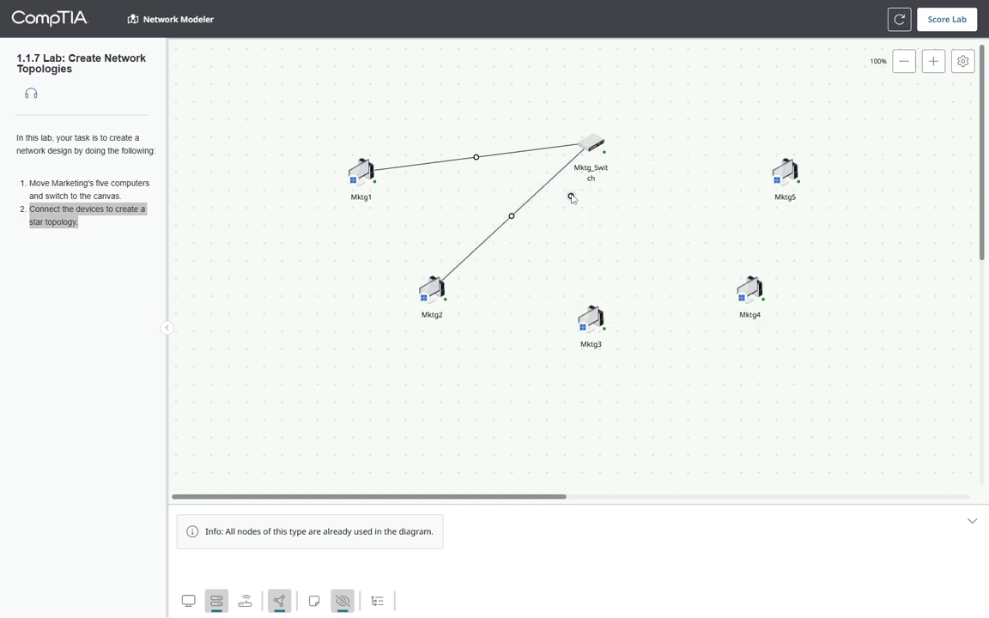
# Cable Mktg3, Mktg4 and Mktg5 over Ethernet to Mktg_Switch ports 3, 4 and 5.
pyautogui.click(592, 145)
pyautogui.click(612, 178)
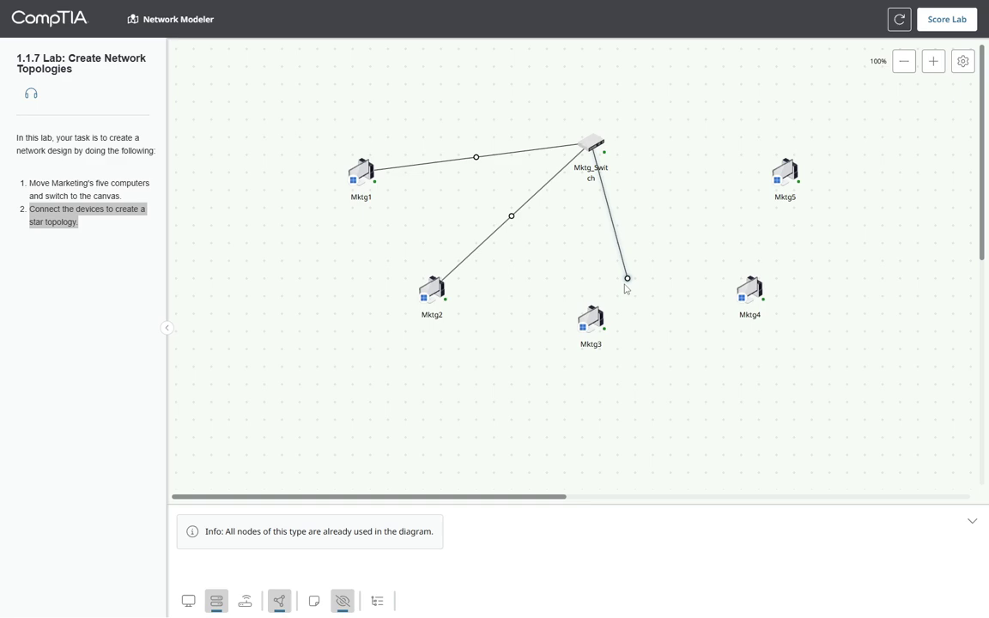
pyautogui.click(600, 321)
pyautogui.click(636, 334)
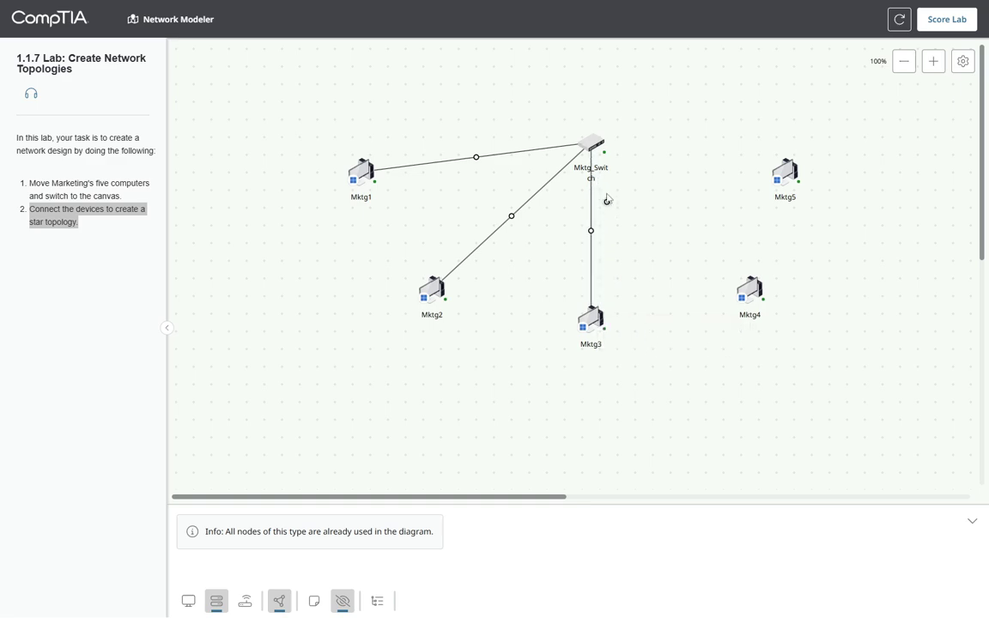
pyautogui.click(599, 149)
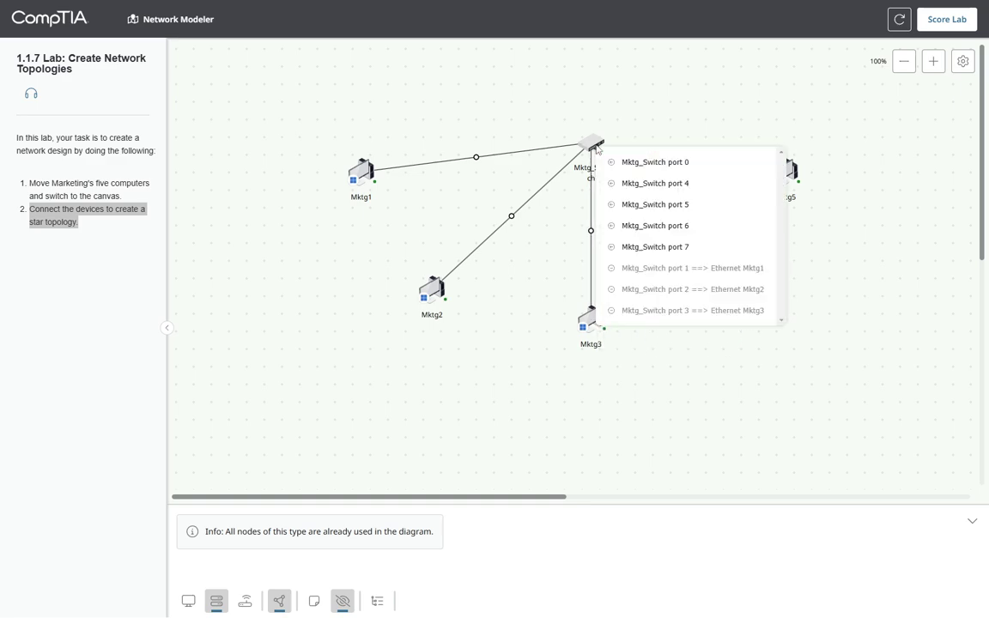
pyautogui.click(656, 185)
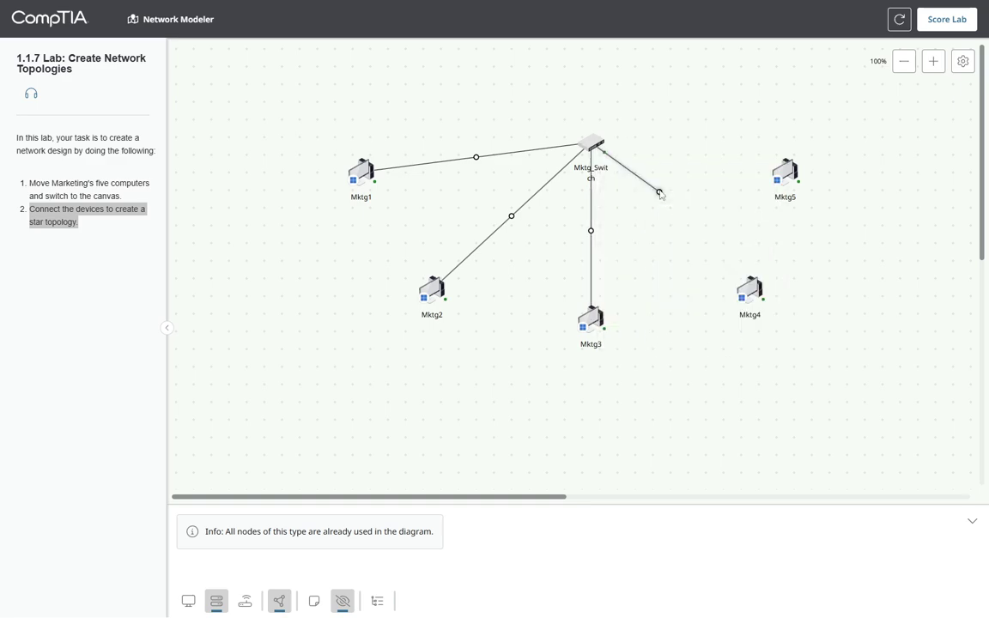
pyautogui.click(749, 290)
pyautogui.click(794, 302)
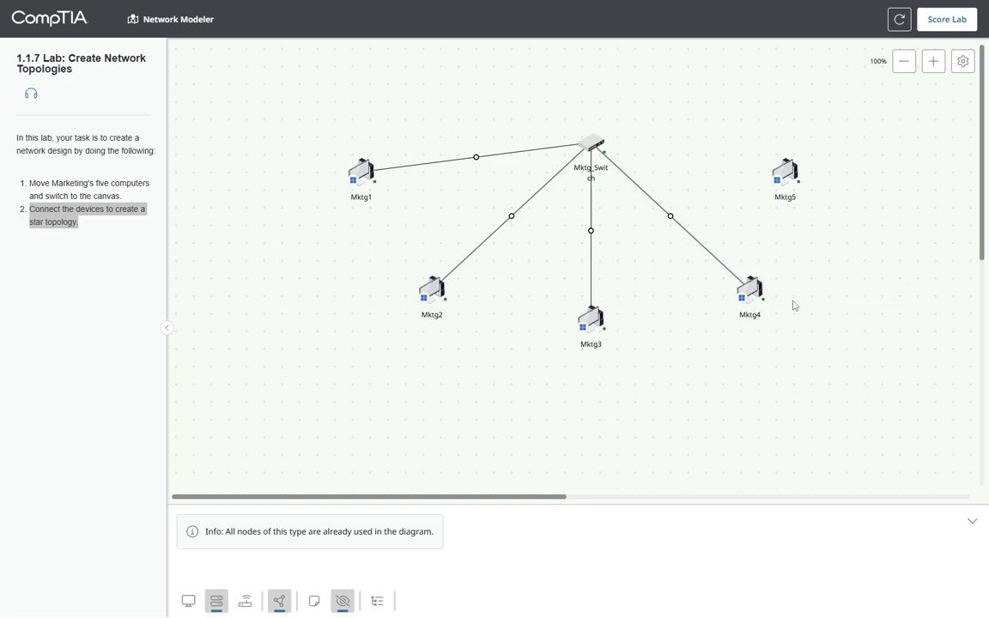
pyautogui.click(596, 147)
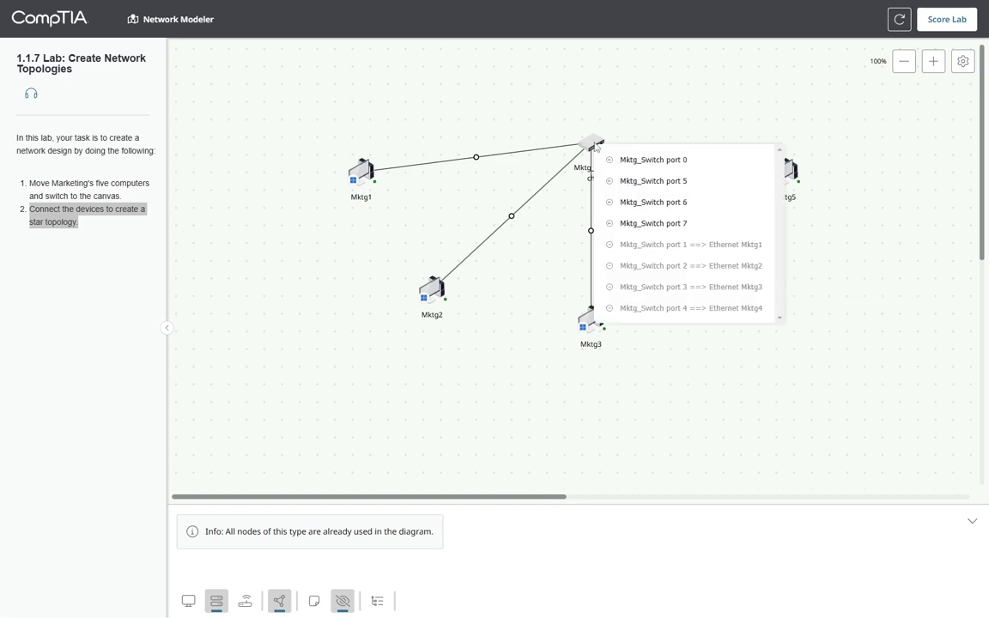
pyautogui.click(645, 182)
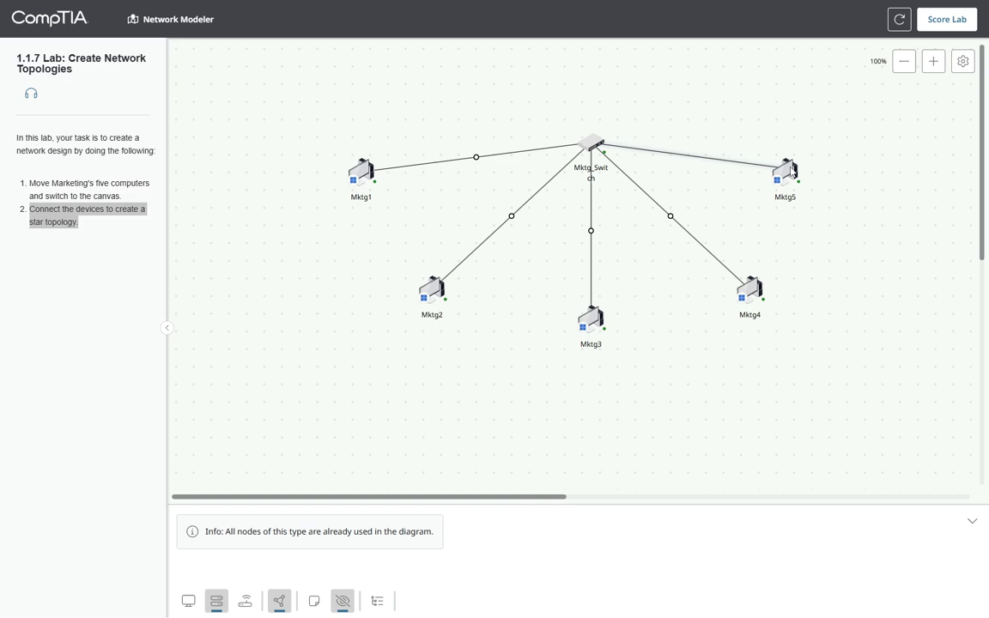
pyautogui.click(793, 172)
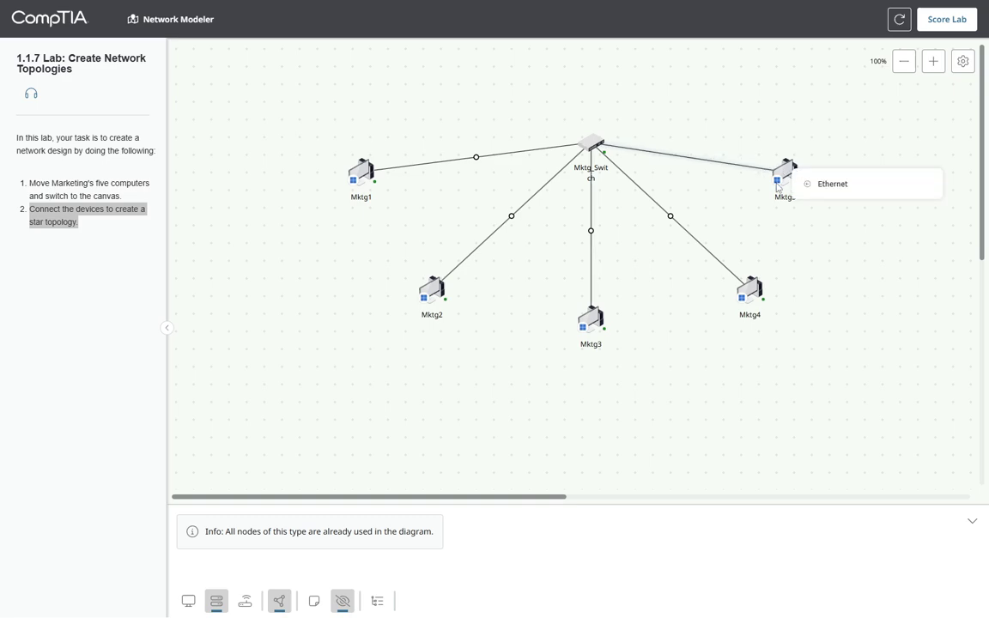
pyautogui.click(850, 190)
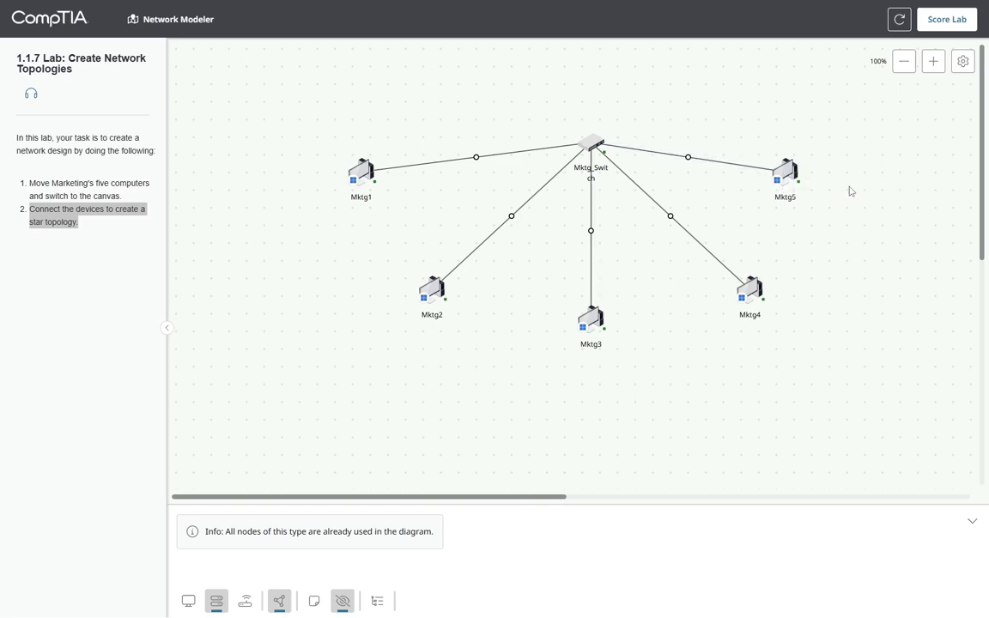
# Show the Network Map and expand Mktg1 to see its Ethernet link to switch port 1.
pyautogui.click(380, 600)
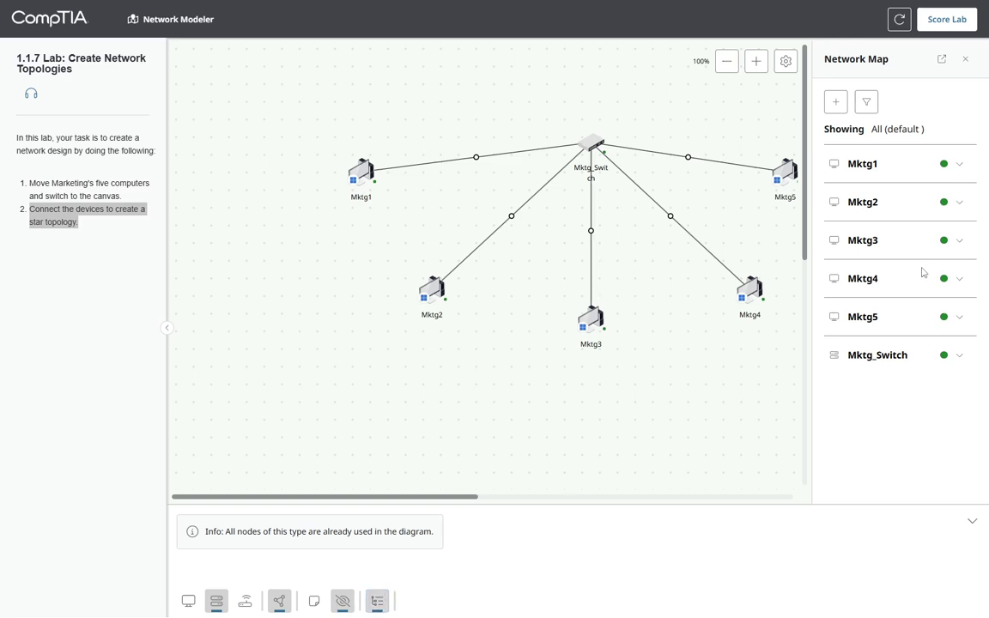
pyautogui.click(959, 164)
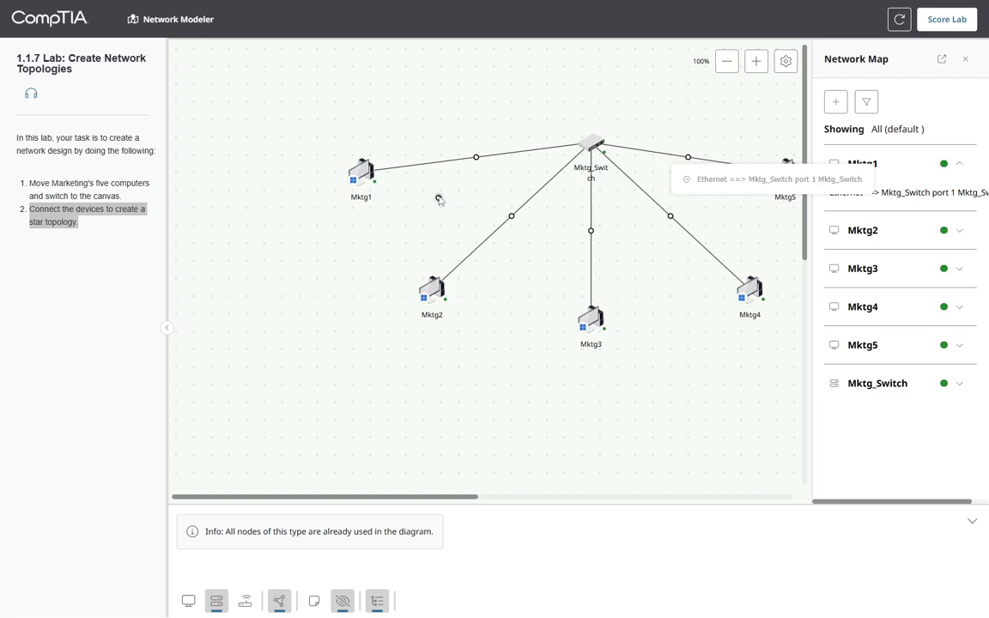
# Turn on port and Ethernet labels for all links.
pyautogui.click(350, 605)
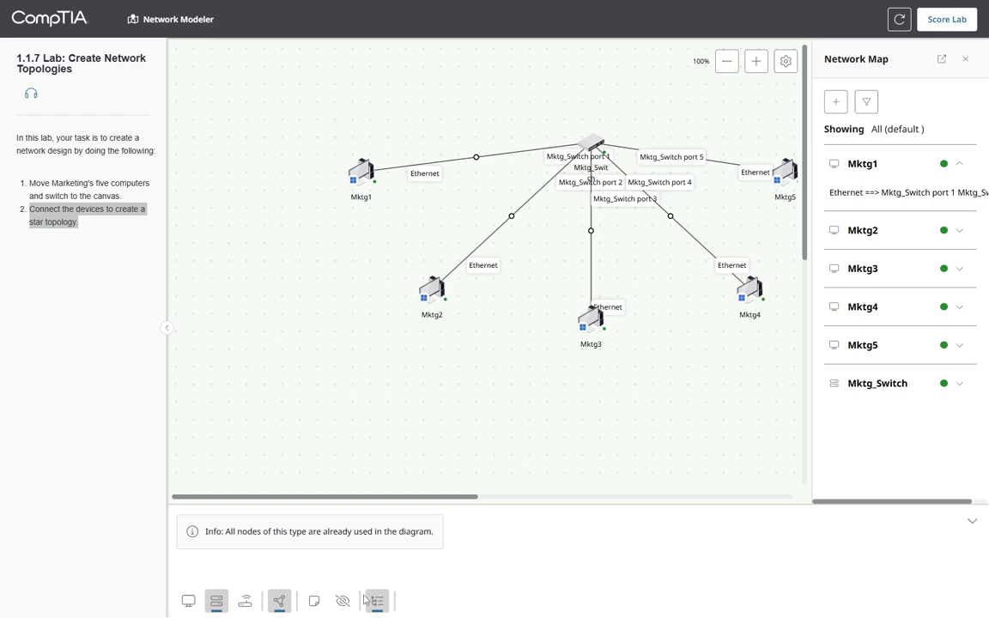
pyautogui.click(343, 604)
pyautogui.click(342, 604)
pyautogui.click(342, 604)
pyautogui.click(342, 604)
# Rearrange Mktg1–Mktg5 around the switch, levelling Mktg5 with Mktg1 and Mktg4 with Mktg2.
pyautogui.moveTo(365, 172); pyautogui.dragTo(348, 113)
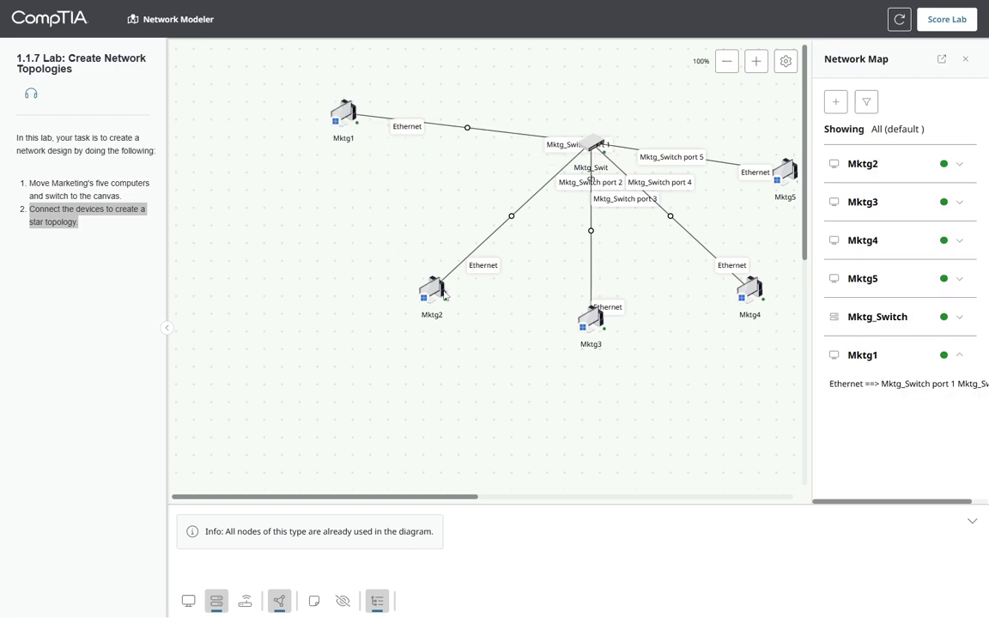
pyautogui.moveTo(445, 294); pyautogui.dragTo(409, 266)
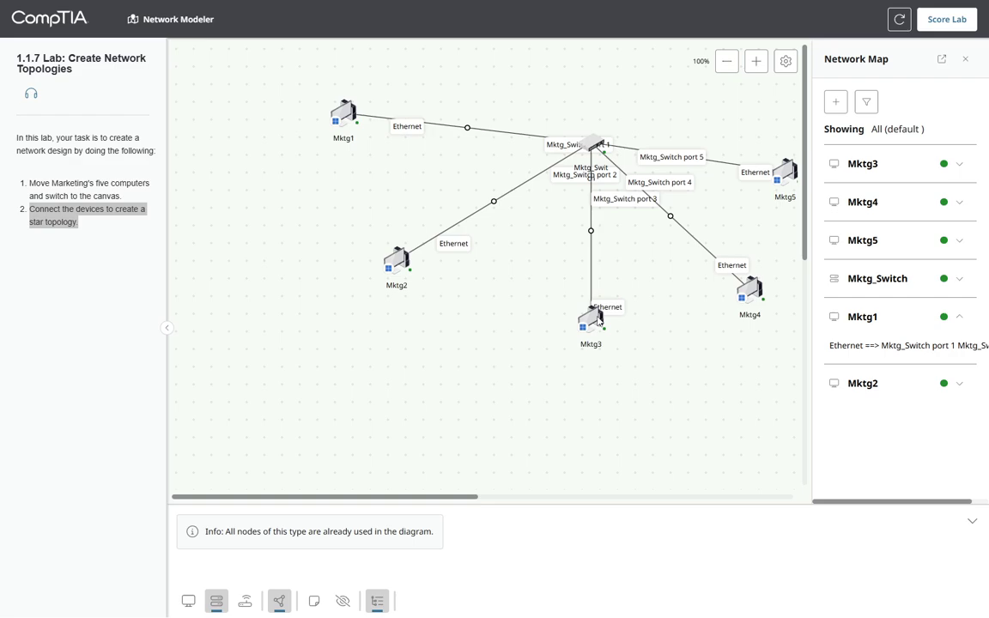
pyautogui.moveTo(599, 322); pyautogui.dragTo(563, 323)
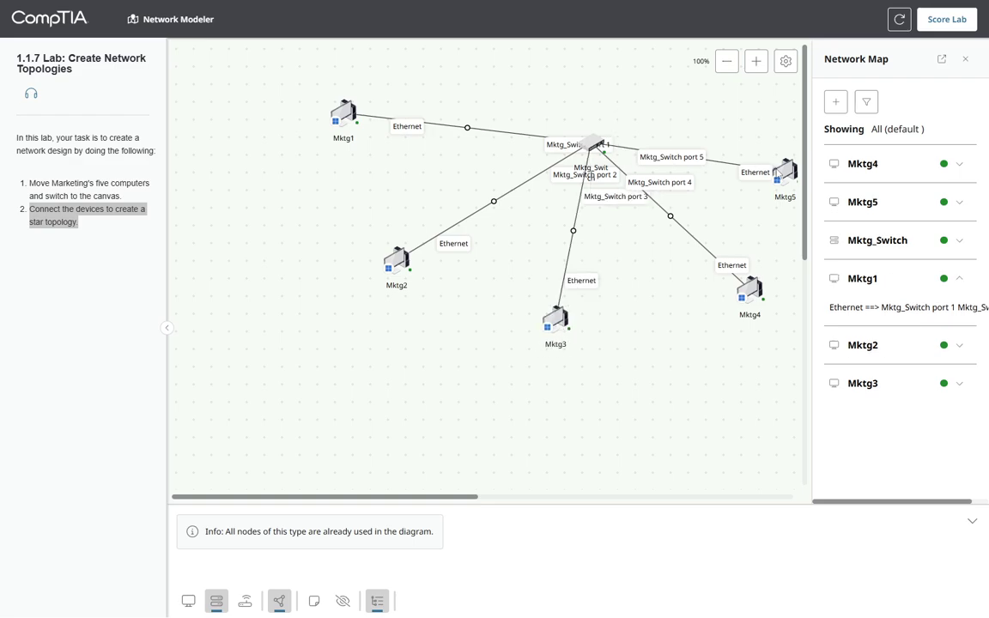
pyautogui.moveTo(783, 171); pyautogui.dragTo(785, 113)
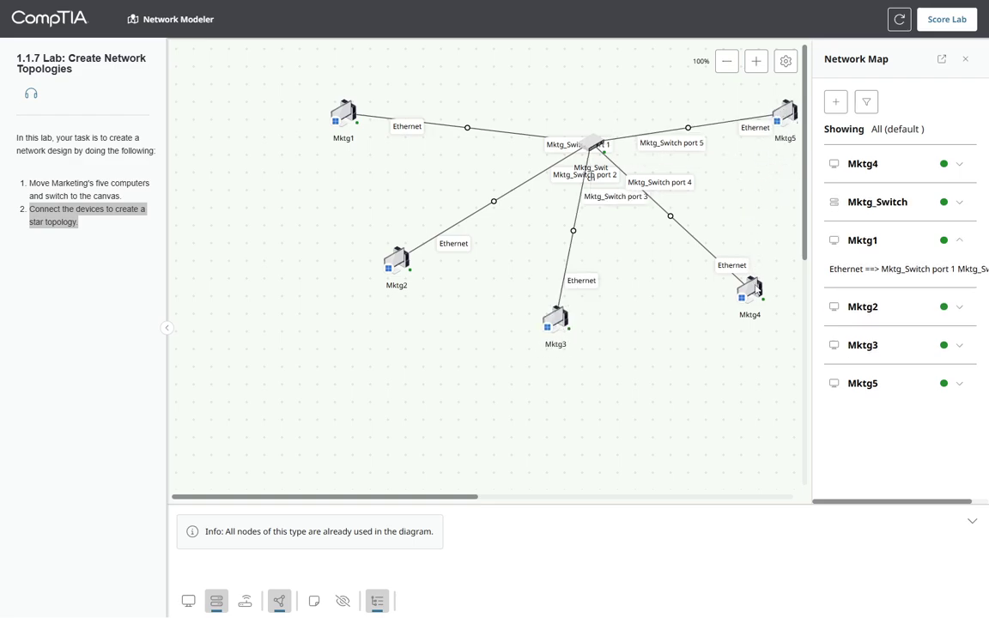
pyautogui.moveTo(756, 292); pyautogui.dragTo(769, 260)
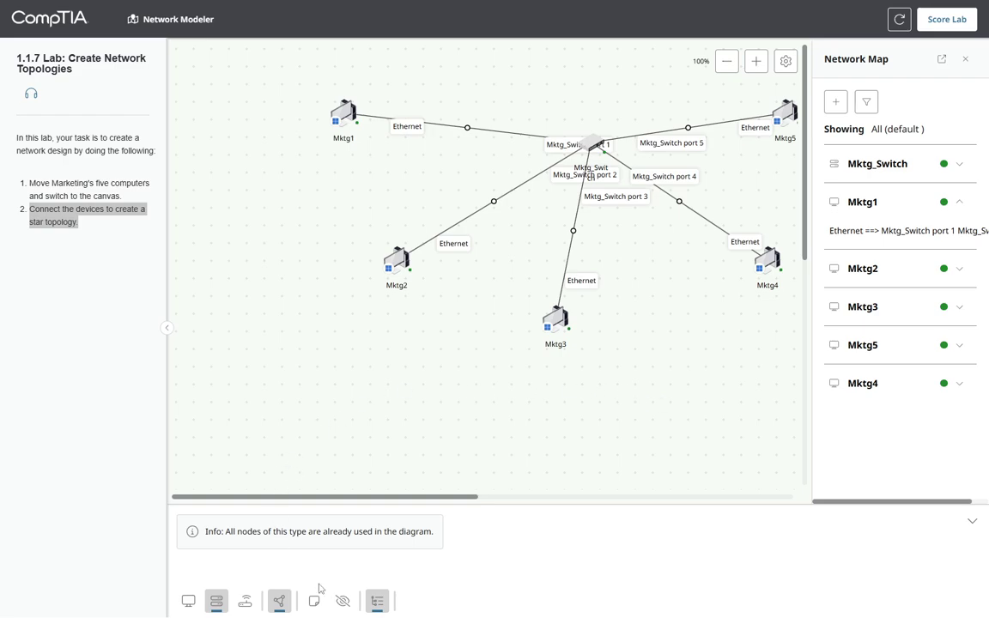
# Place CorpNet_Router above the switch and link Mktg_Switch port 0 to router port 0.
pyautogui.click(246, 603)
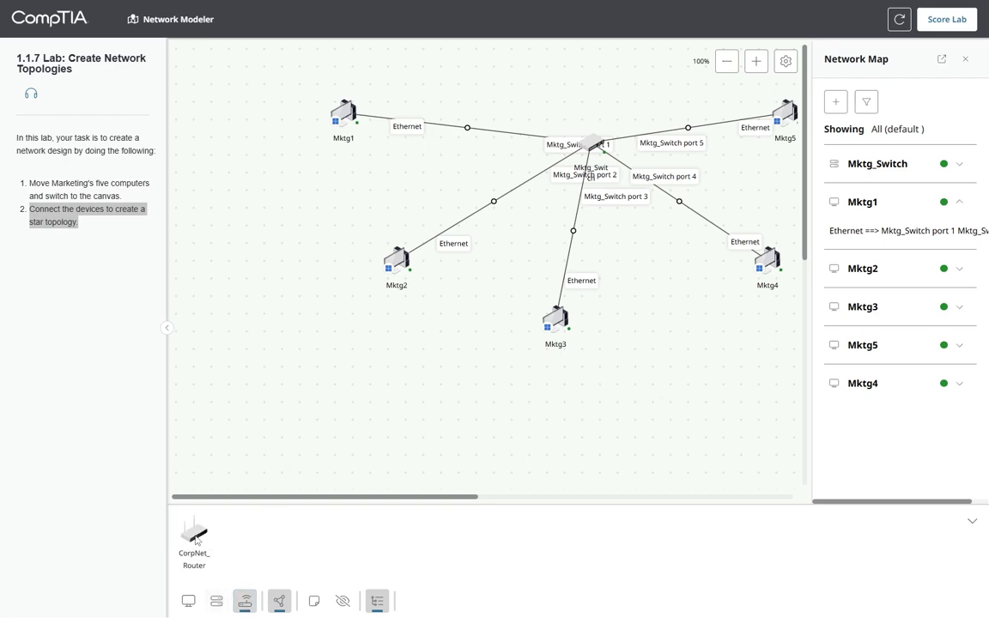
pyautogui.moveTo(197, 539); pyautogui.dragTo(589, 72)
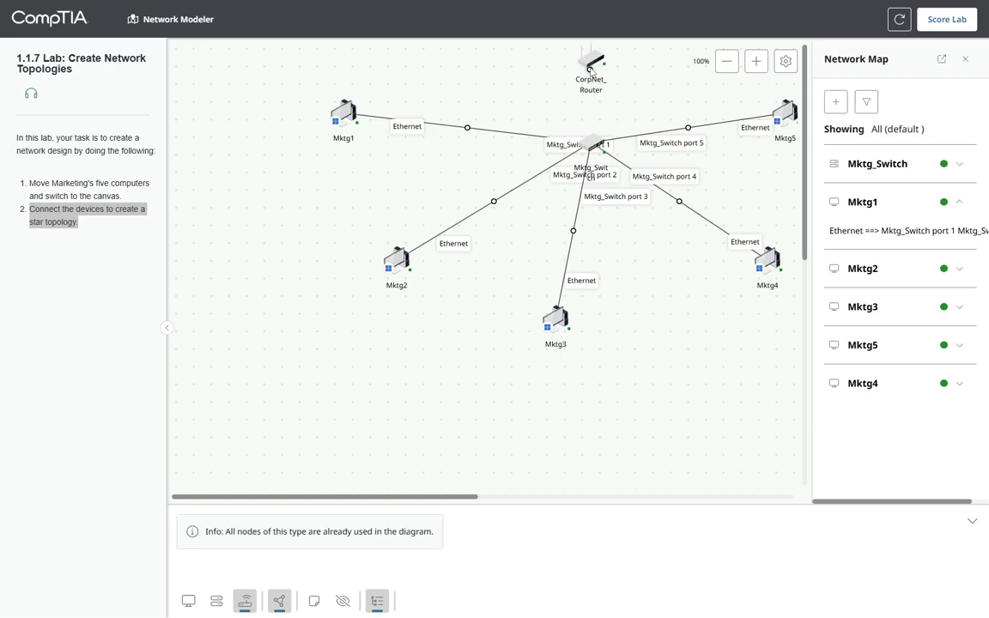
pyautogui.click(279, 601)
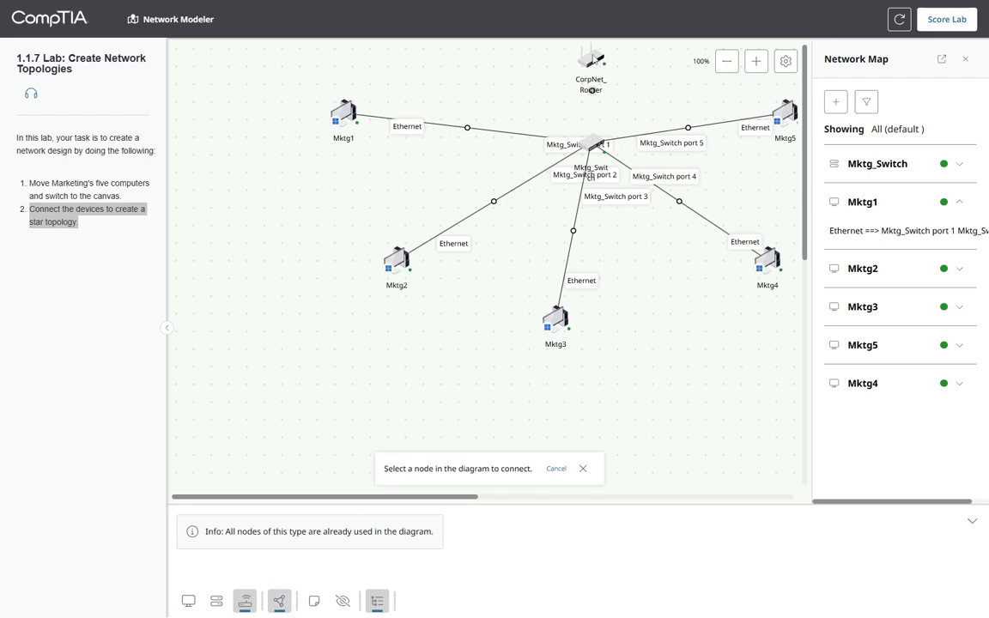
pyautogui.click(590, 146)
pyautogui.click(639, 161)
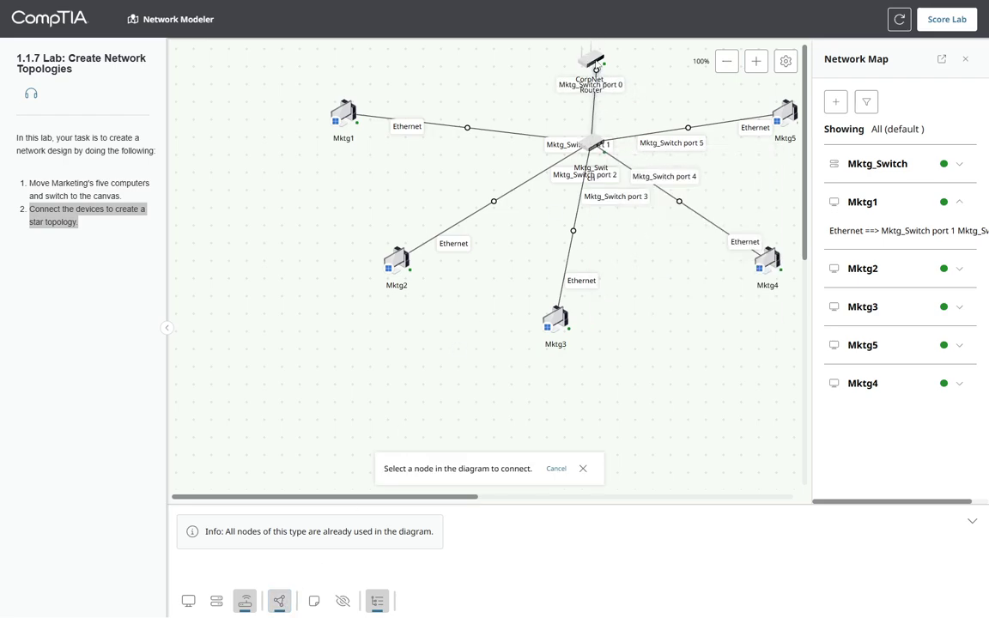
pyautogui.click(591, 60)
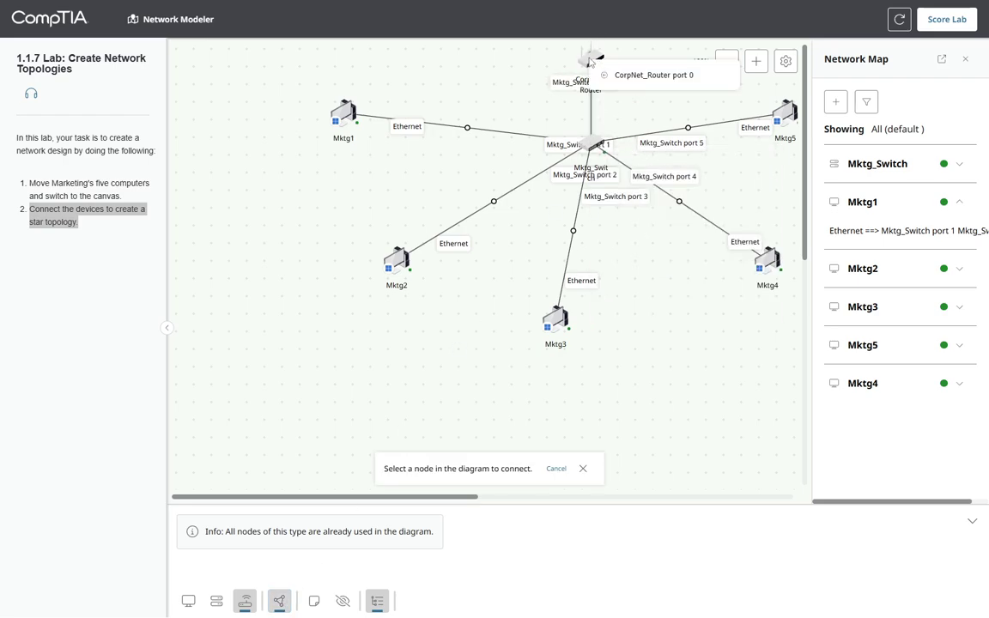
pyautogui.click(642, 78)
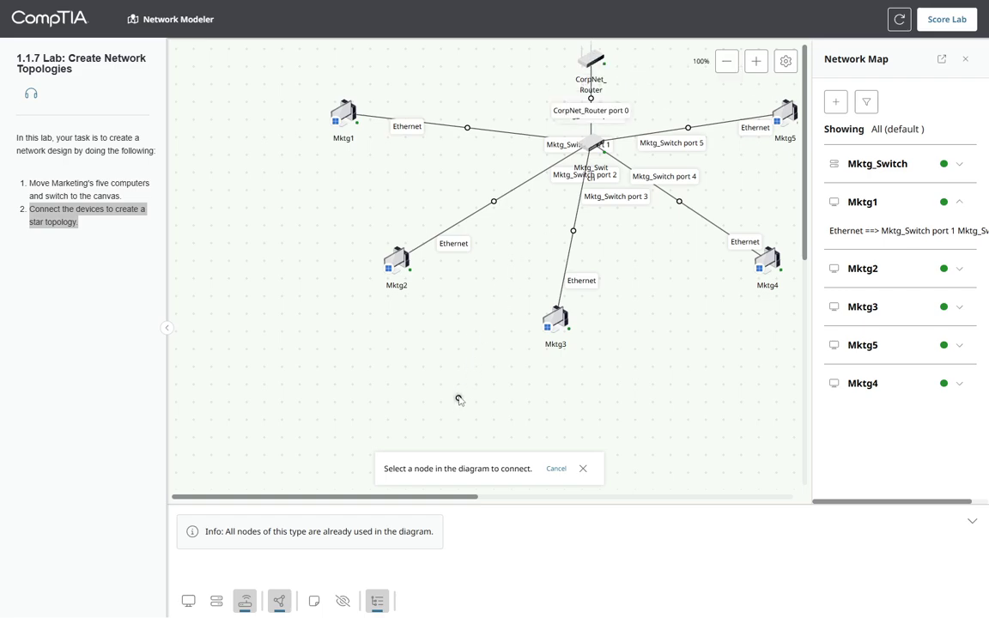
# Copy both task steps to the clipboard, then submit the lab for scoring.
pyautogui.click(77, 232)
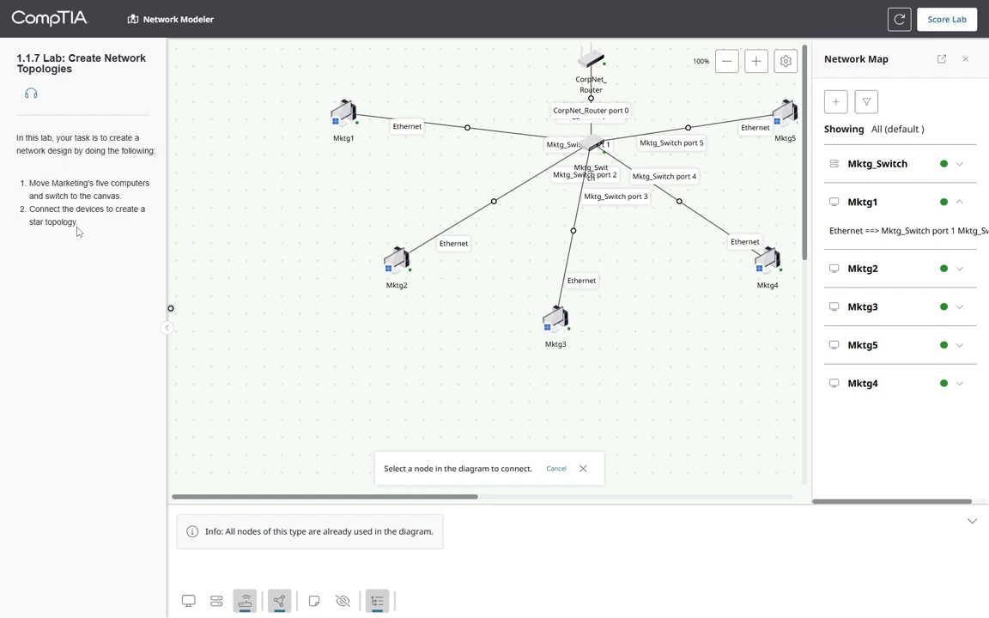
pyautogui.moveTo(69, 220); pyautogui.dragTo(29, 183)
pyautogui.hotkey('ctrl', 'c')
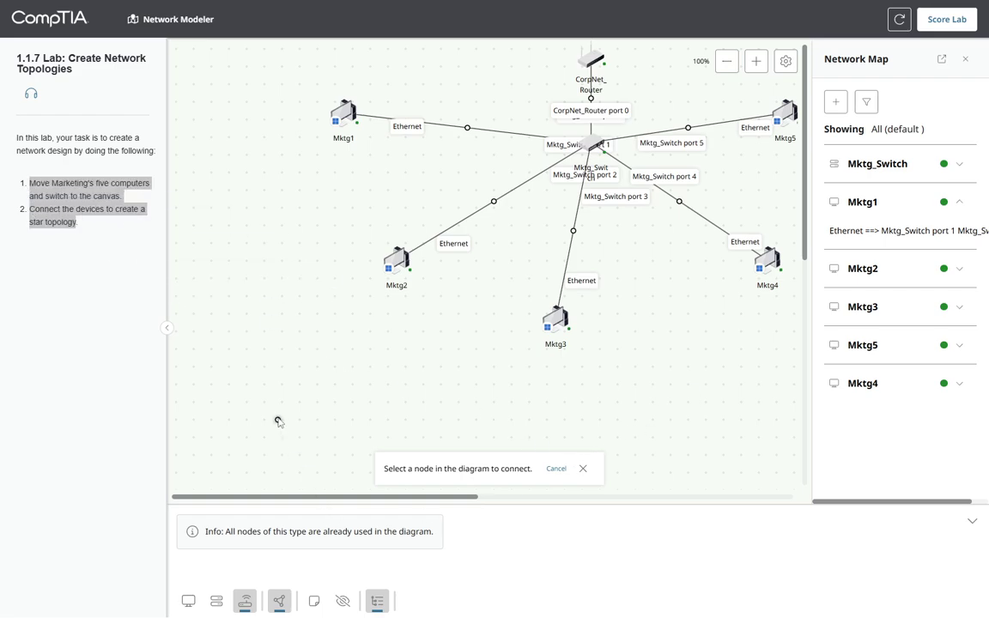
pyautogui.click(945, 25)
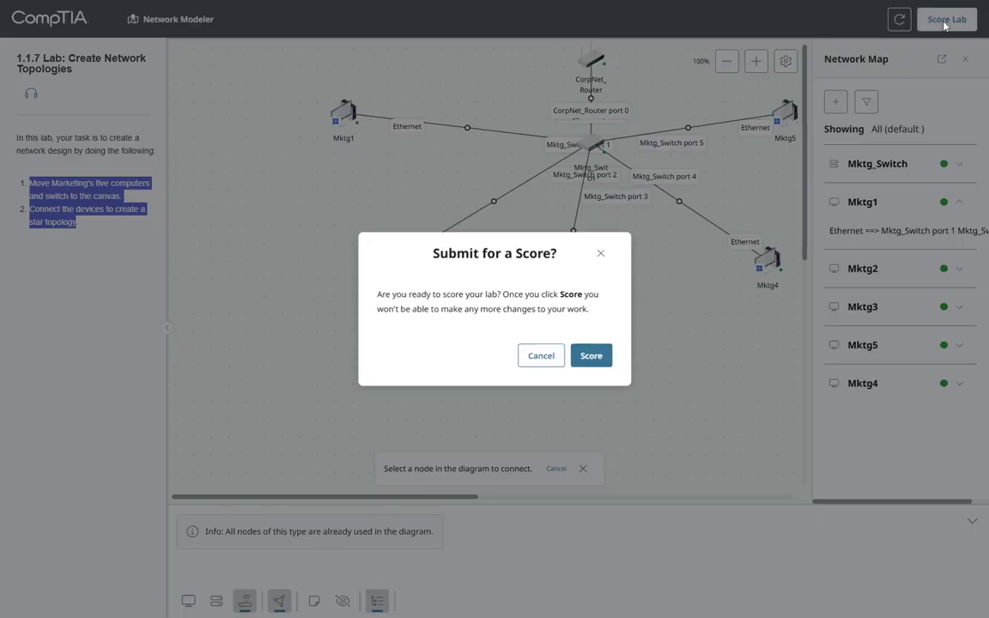
pyautogui.click(591, 356)
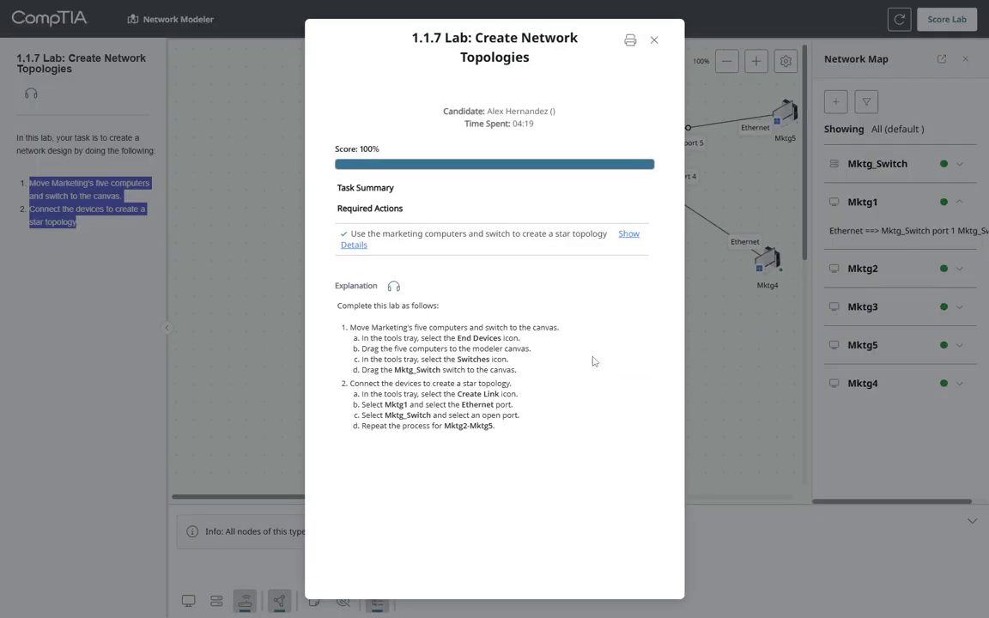
# Expand the score report details and select the five connection checks and Explanation text.
pyautogui.click(628, 233)
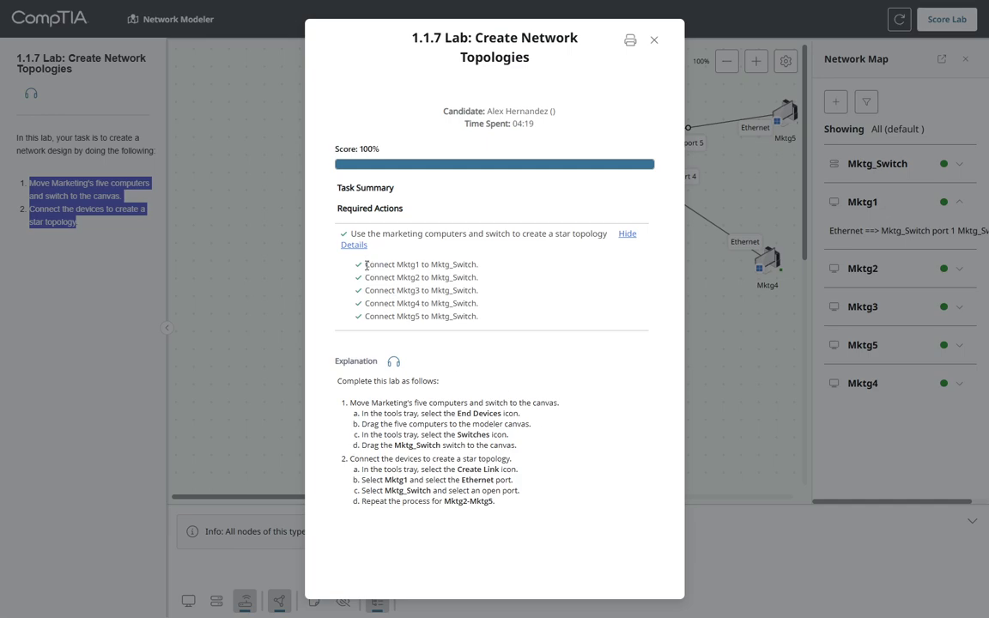
pyautogui.moveTo(366, 265); pyautogui.dragTo(473, 320)
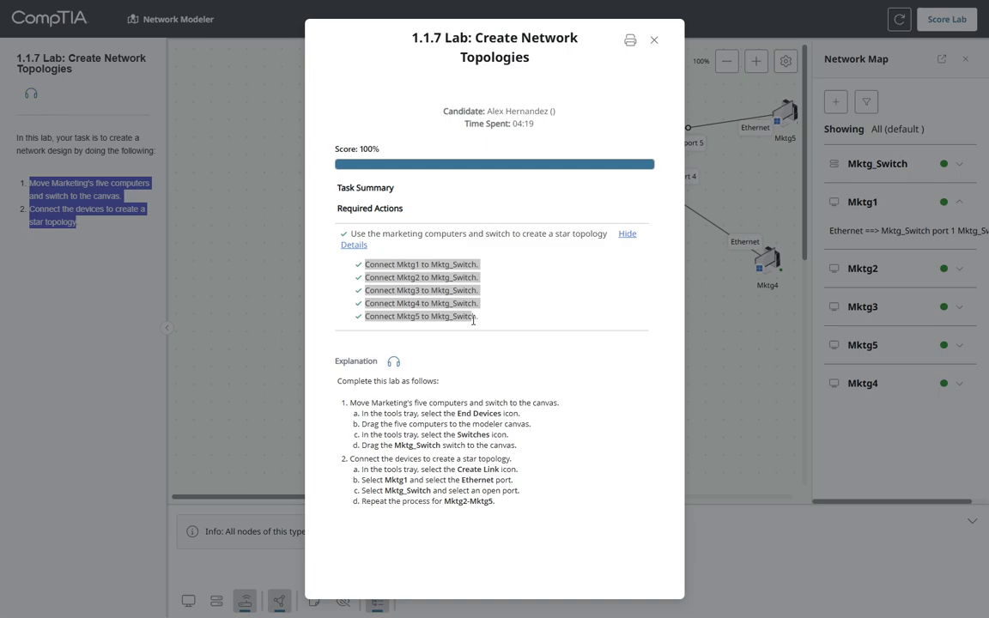
pyautogui.moveTo(473, 320); pyautogui.dragTo(489, 327)
pyautogui.moveTo(336, 367); pyautogui.dragTo(500, 520)
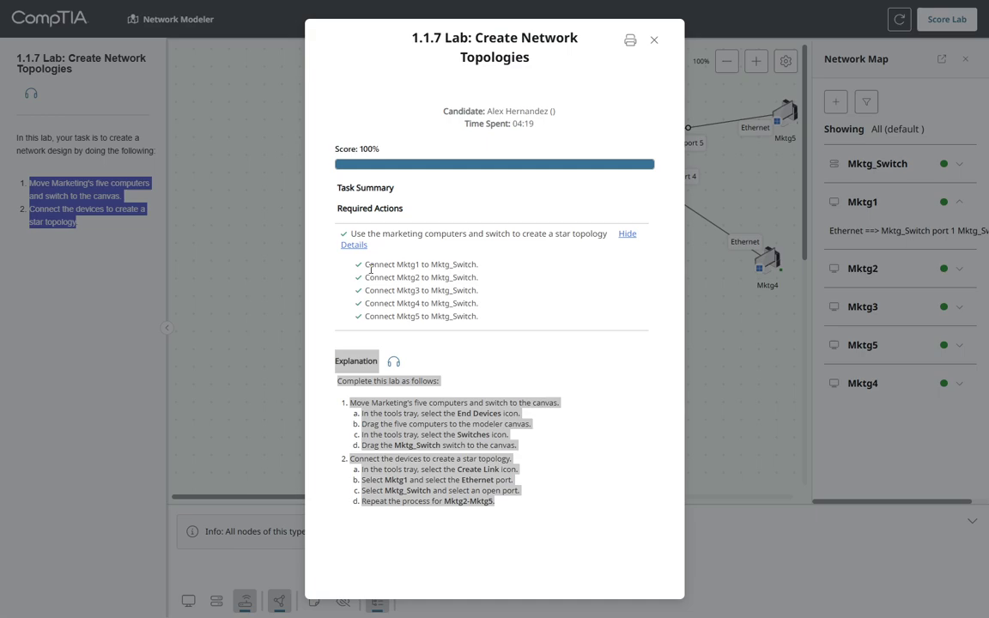
pyautogui.moveTo(366, 268); pyautogui.dragTo(492, 324)
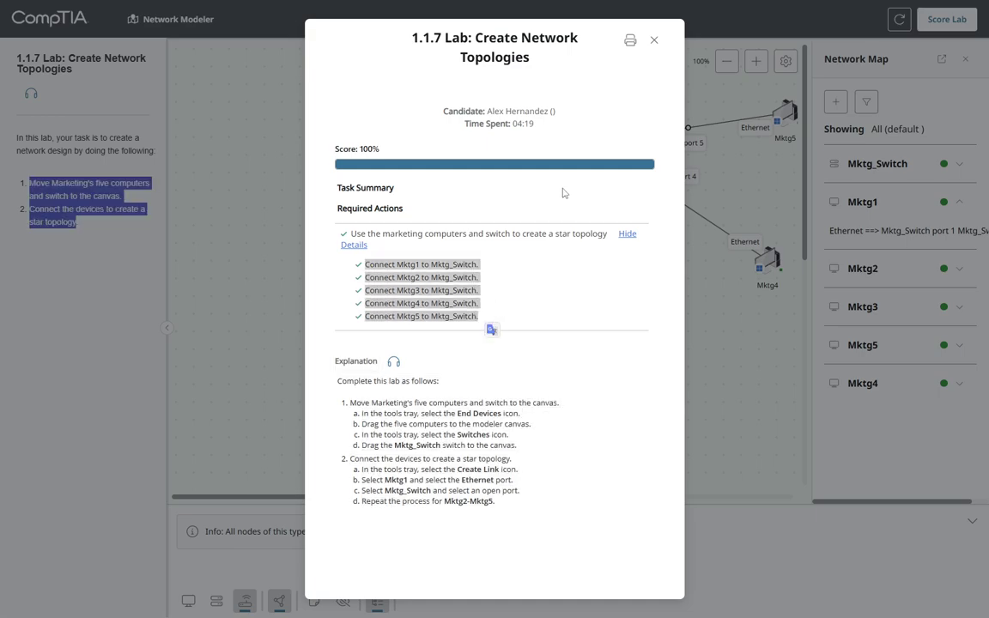